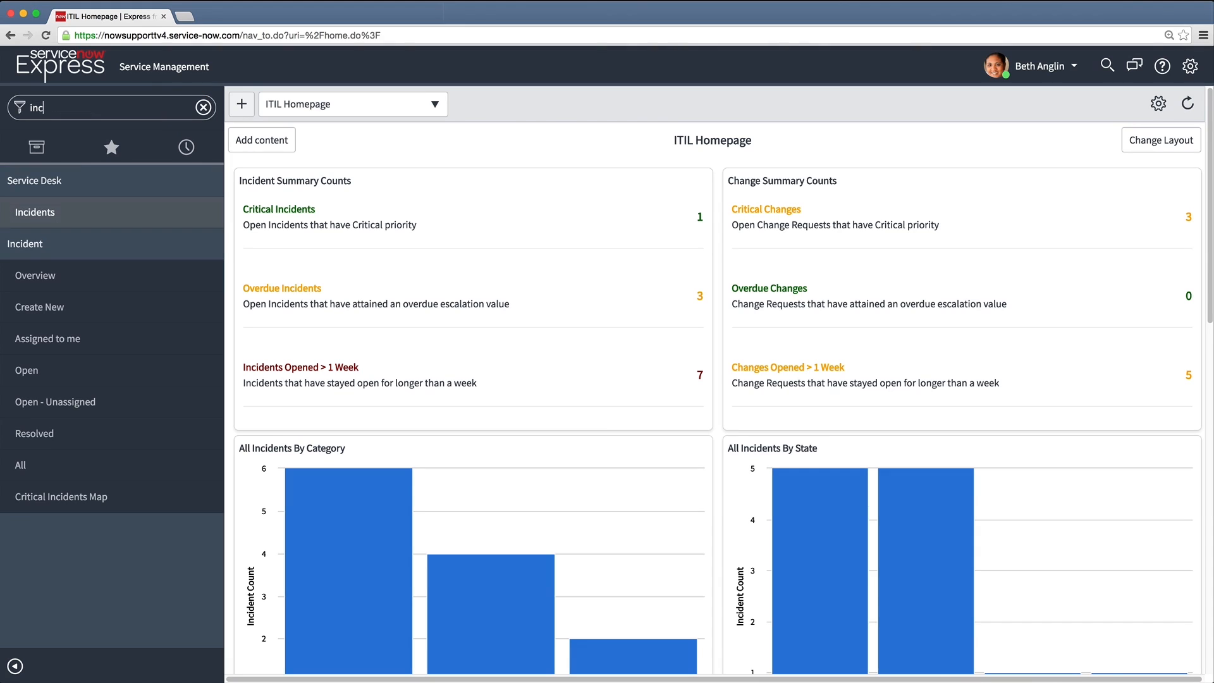
View the list of open incidents, and open the list of open problems
{"action": "left_click", "coordinate": [146, 372]}
{"action": "double_click", "coordinate": [105, 104]}
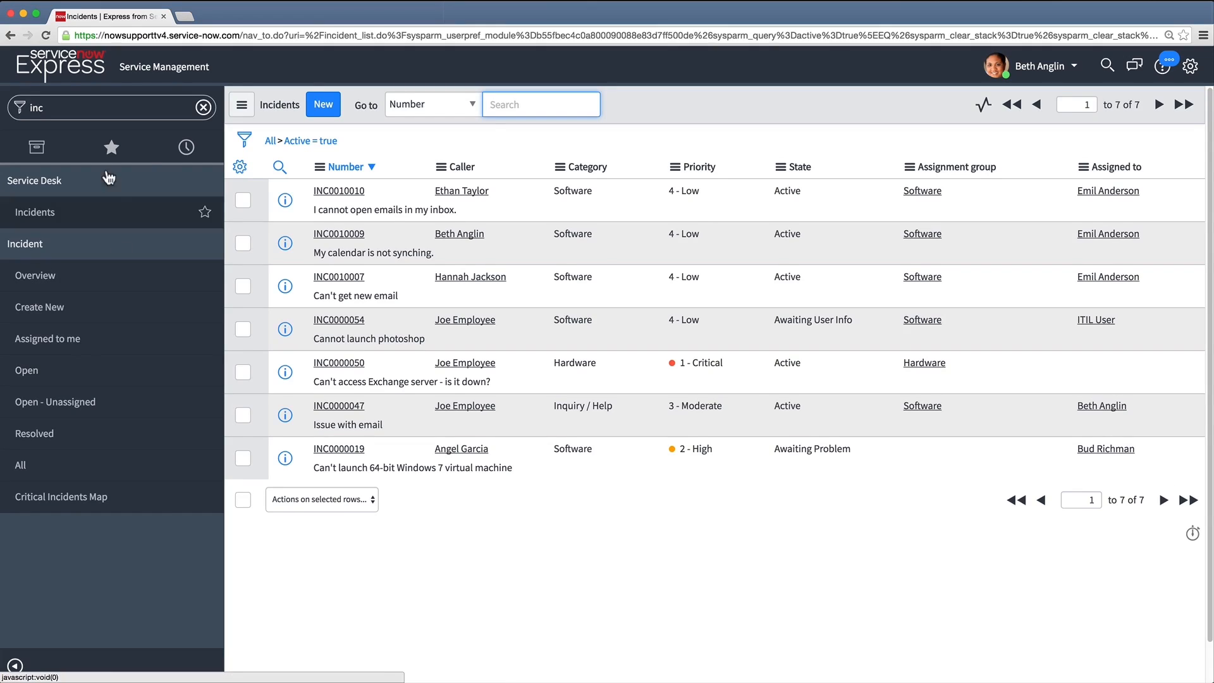
{"action": "double_click", "coordinate": [104, 105]}
{"action": "type", "text": "problem"}
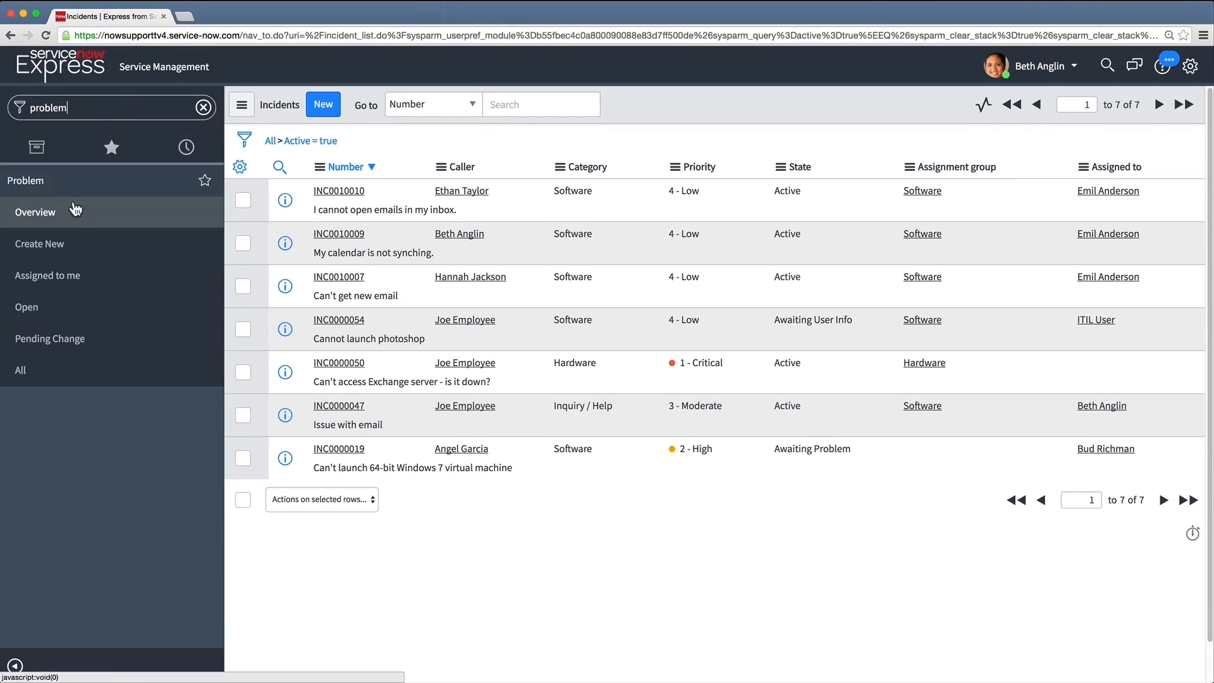
{"action": "left_click", "coordinate": [51, 315]}
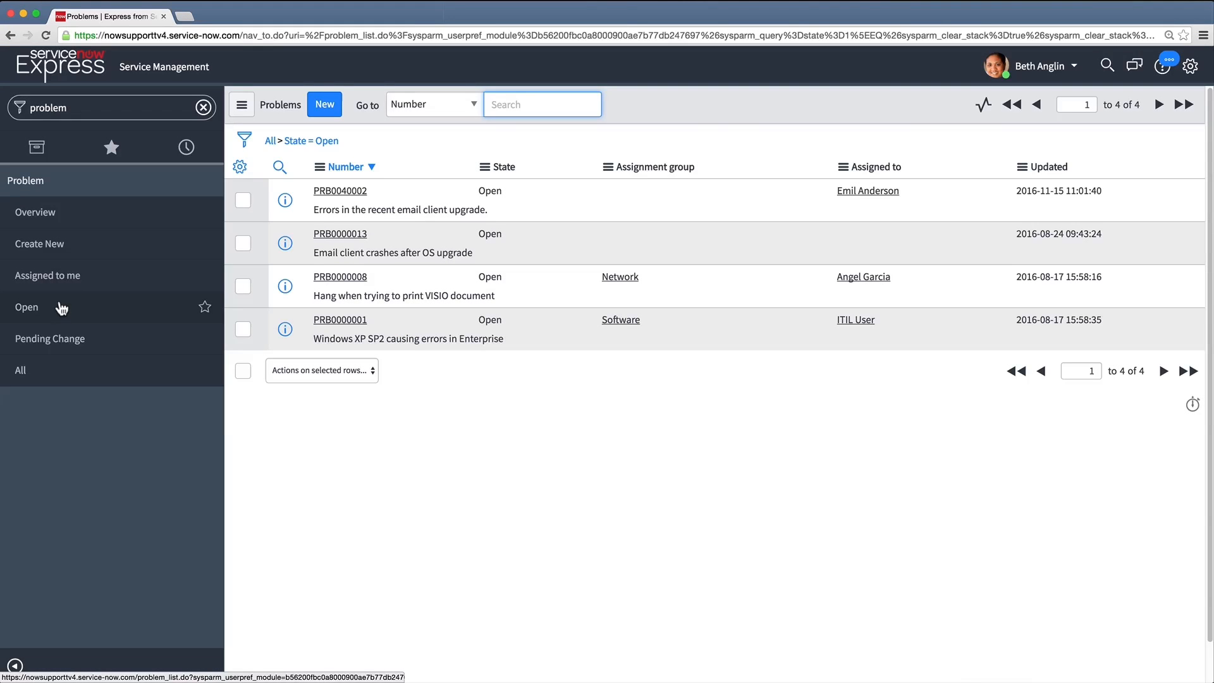
Start a new change request of type Normal
{"action": "left_click", "coordinate": [94, 106]}
{"action": "type", "text": "change"}
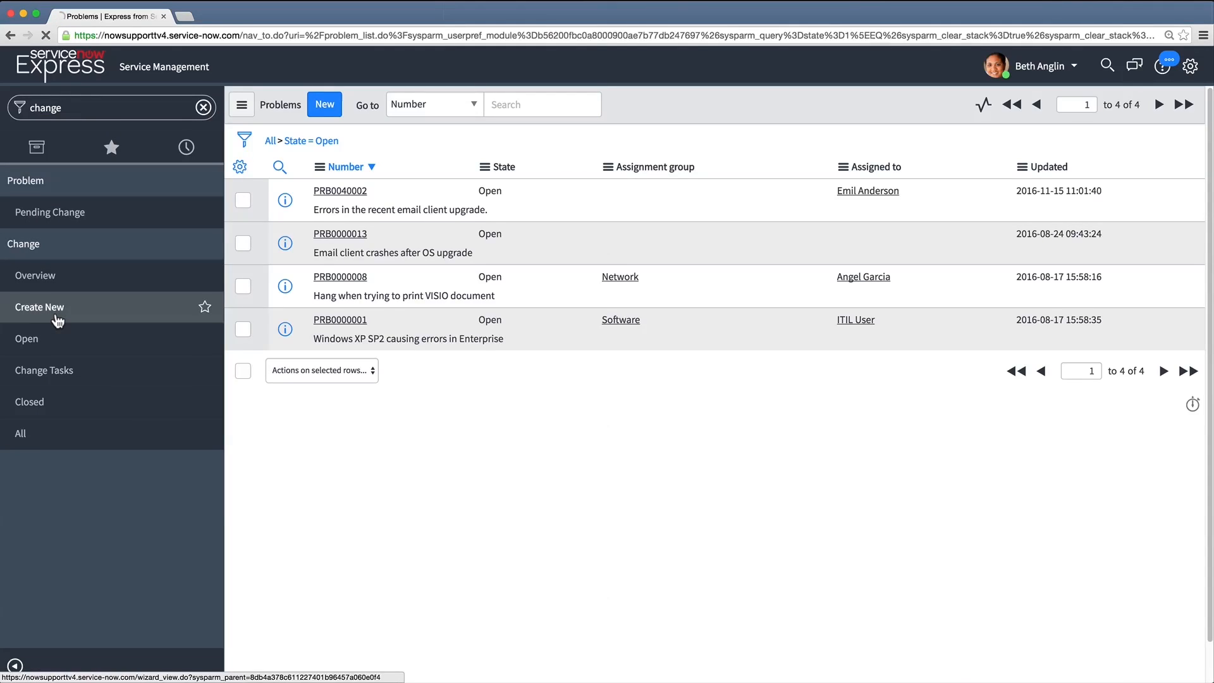
{"action": "left_click", "coordinate": [58, 309]}
{"action": "left_click", "coordinate": [286, 184]}
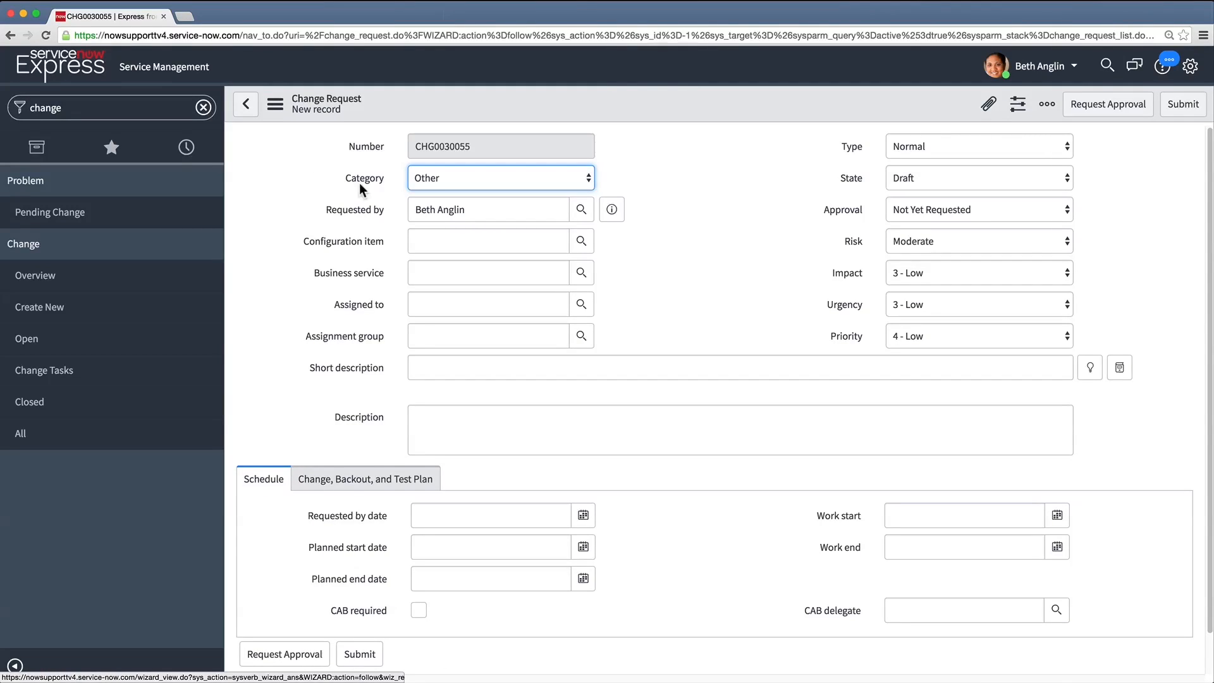
Set the change request's category to Business Service and its configuration item to IronMail-SD-02
{"action": "left_click", "coordinate": [586, 175]}
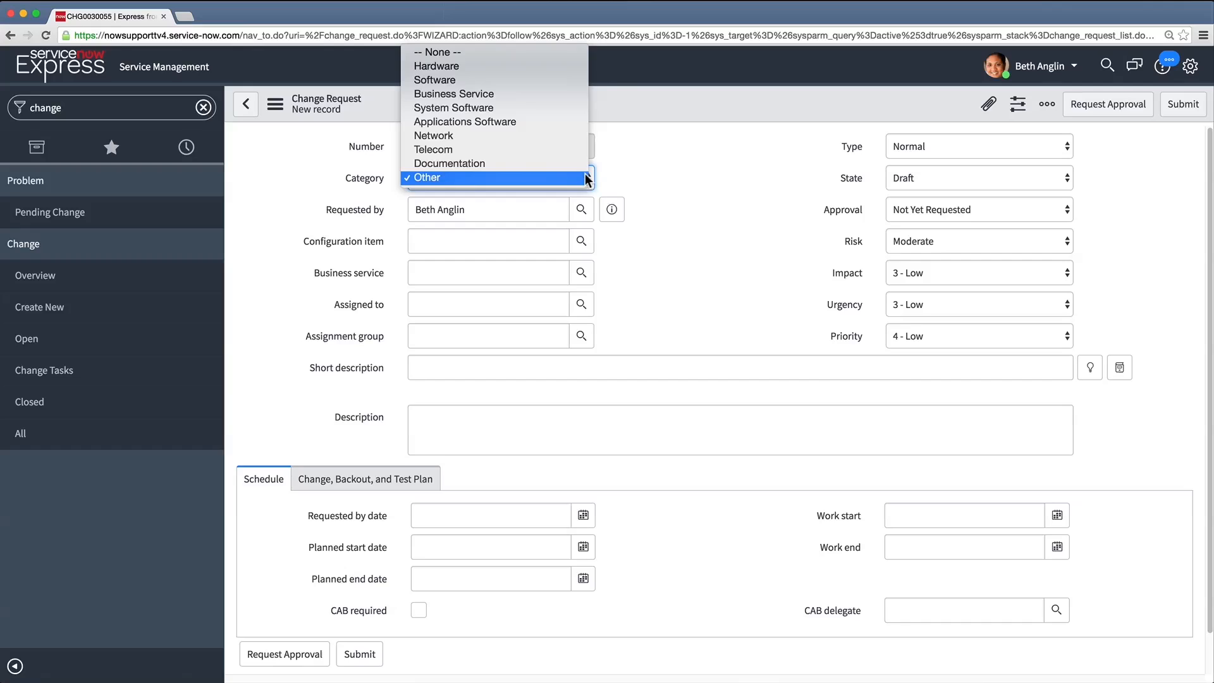
{"action": "left_click", "coordinate": [567, 94]}
{"action": "left_click", "coordinate": [564, 212]}
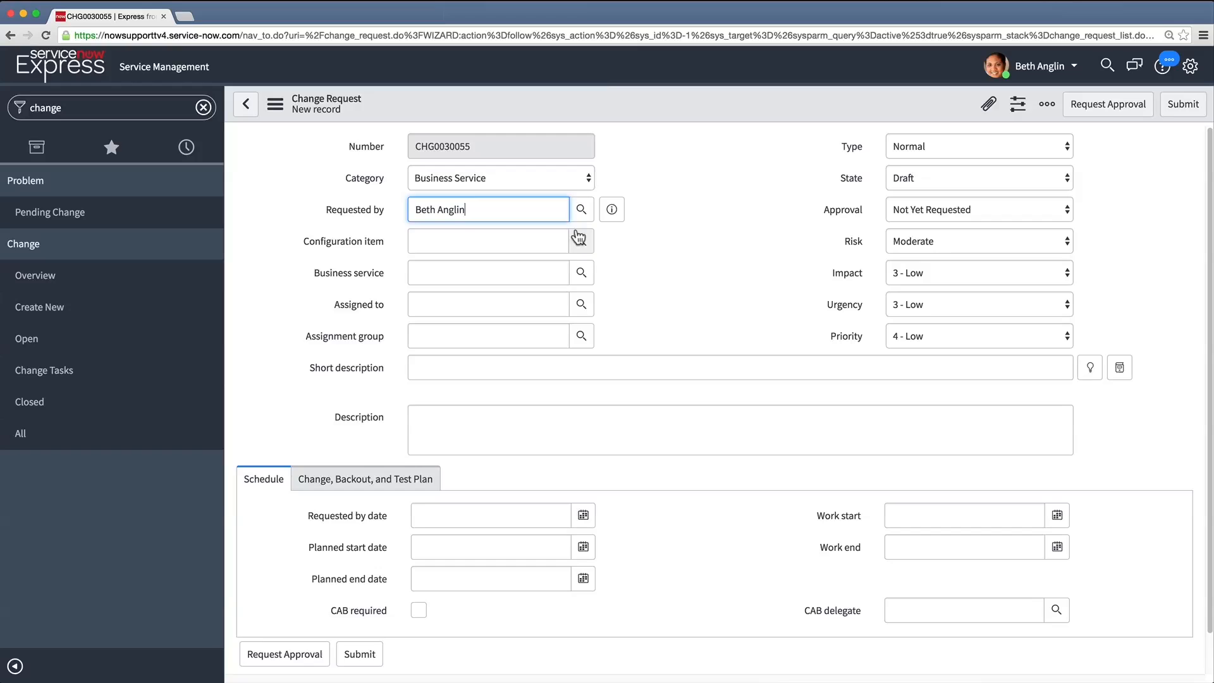
{"action": "left_click", "coordinate": [579, 239]}
{"action": "type", "text": "*iron"}
{"action": "key", "text": "Return"}
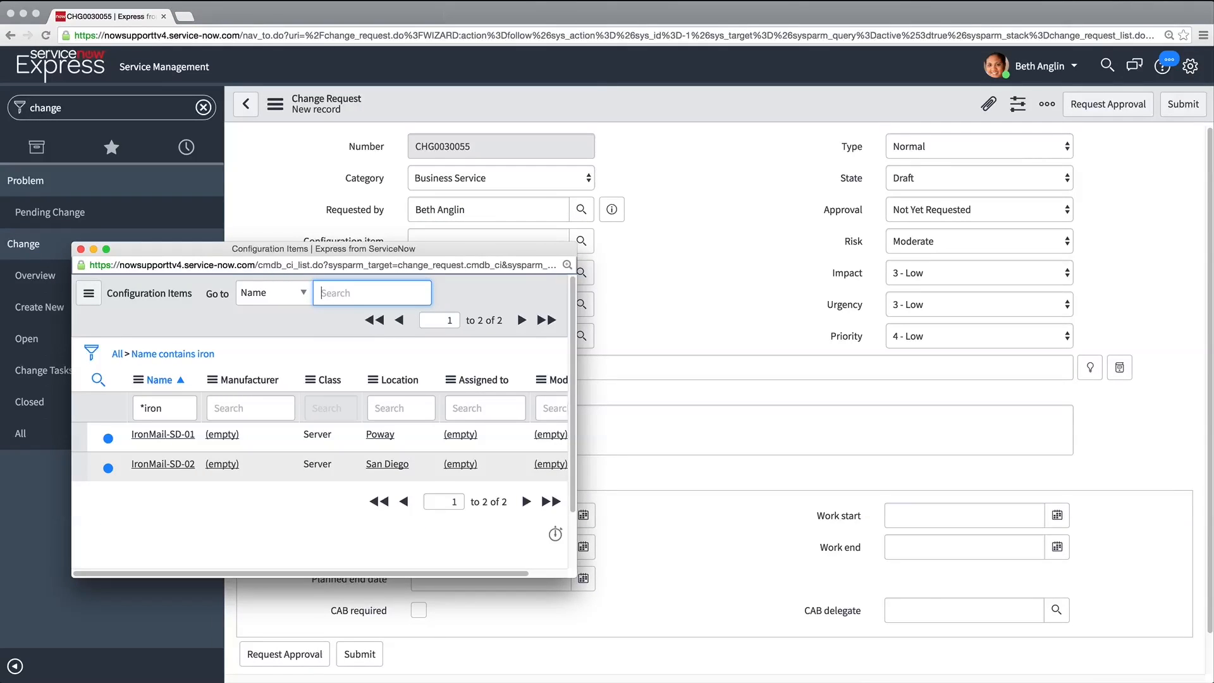
{"action": "left_click", "coordinate": [143, 466]}
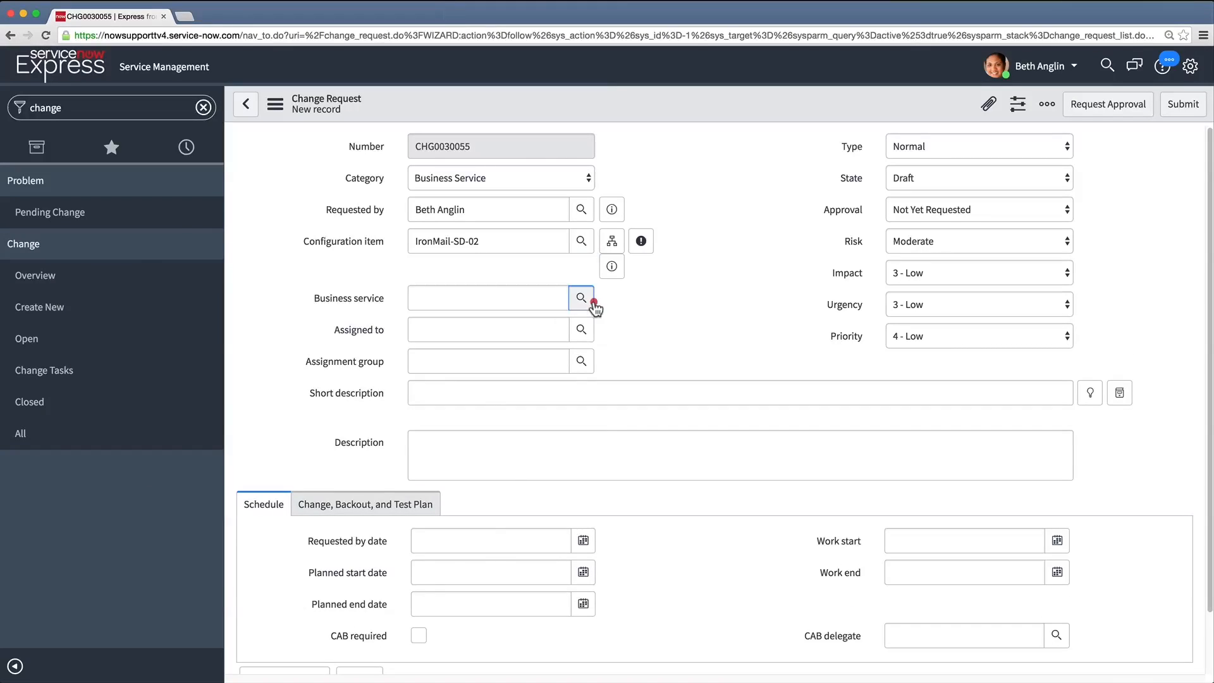
Set the change request's business service to Email and fill in the assignee's name
{"action": "left_click", "coordinate": [588, 300]}
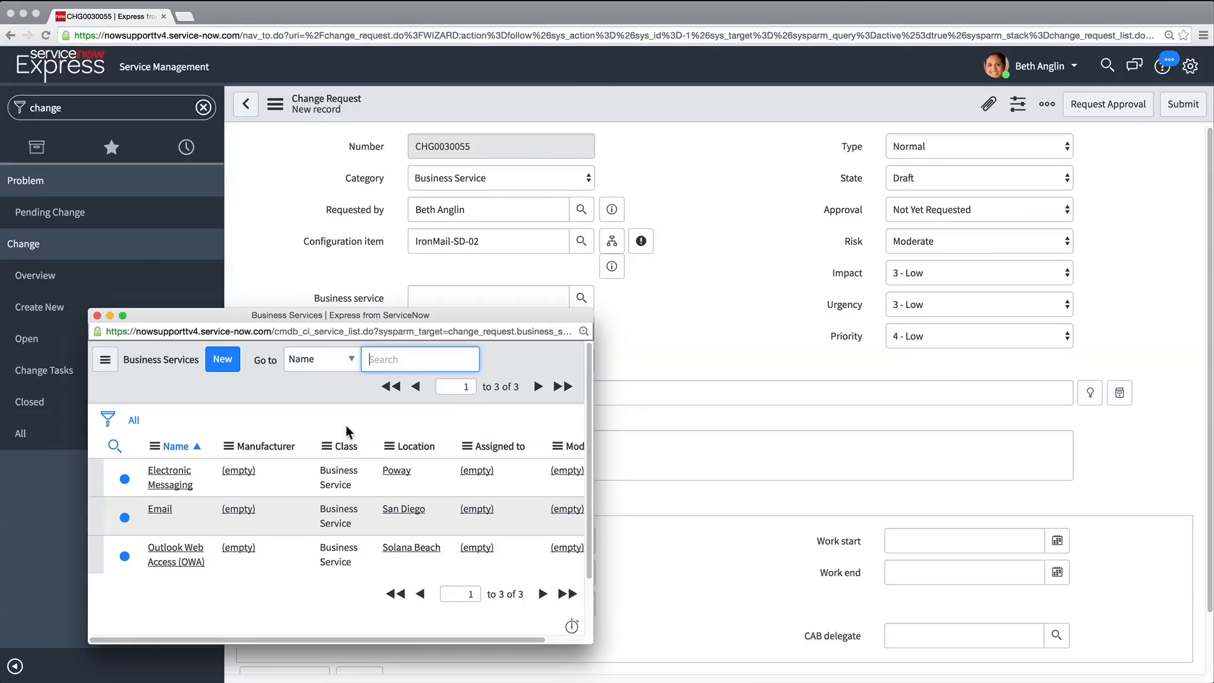
{"action": "left_click", "coordinate": [162, 509]}
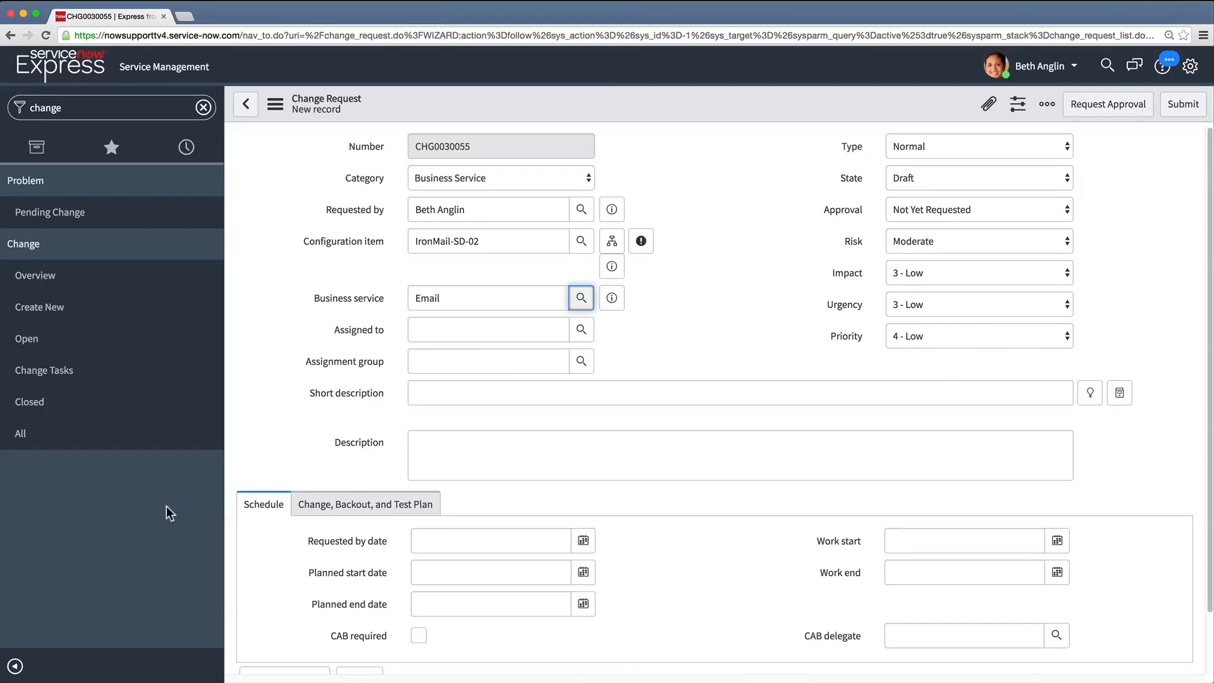
{"action": "left_click", "coordinate": [581, 329]}
{"action": "left_click", "coordinate": [172, 611]}
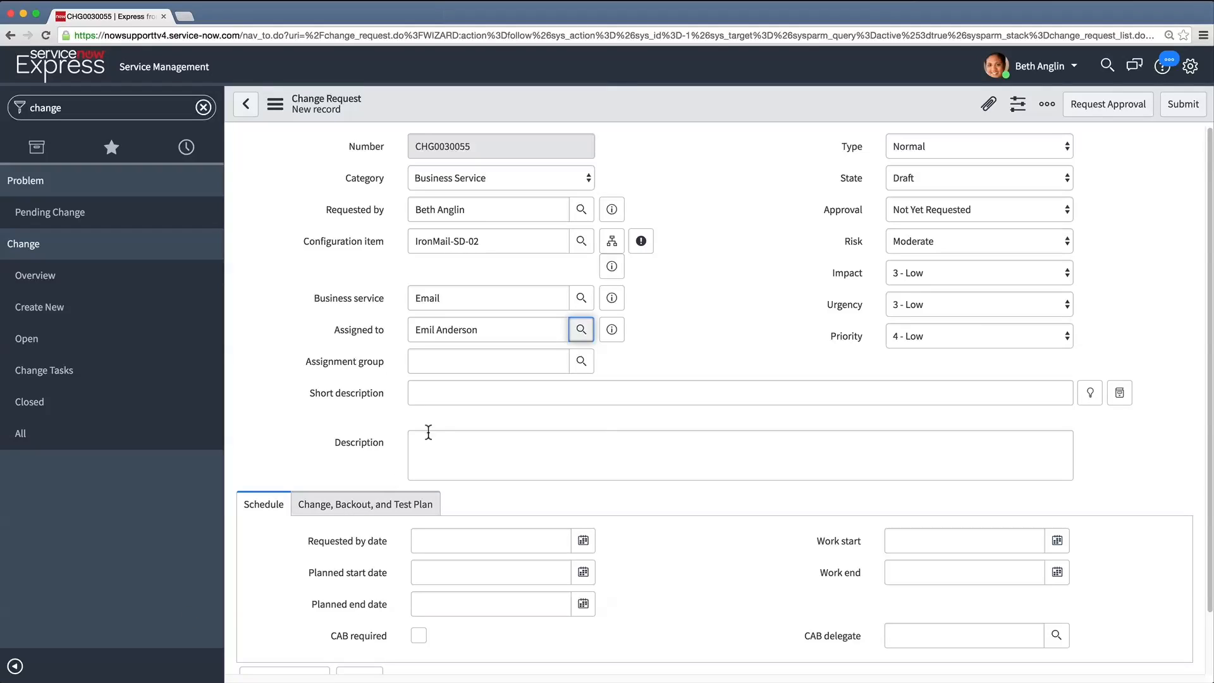
Enter the short description "Reboot email server." and the description "Reboot IronMail-SD-02 email server."
{"action": "left_click", "coordinate": [463, 396]}
{"action": "type", "text": "Reboot email server."}
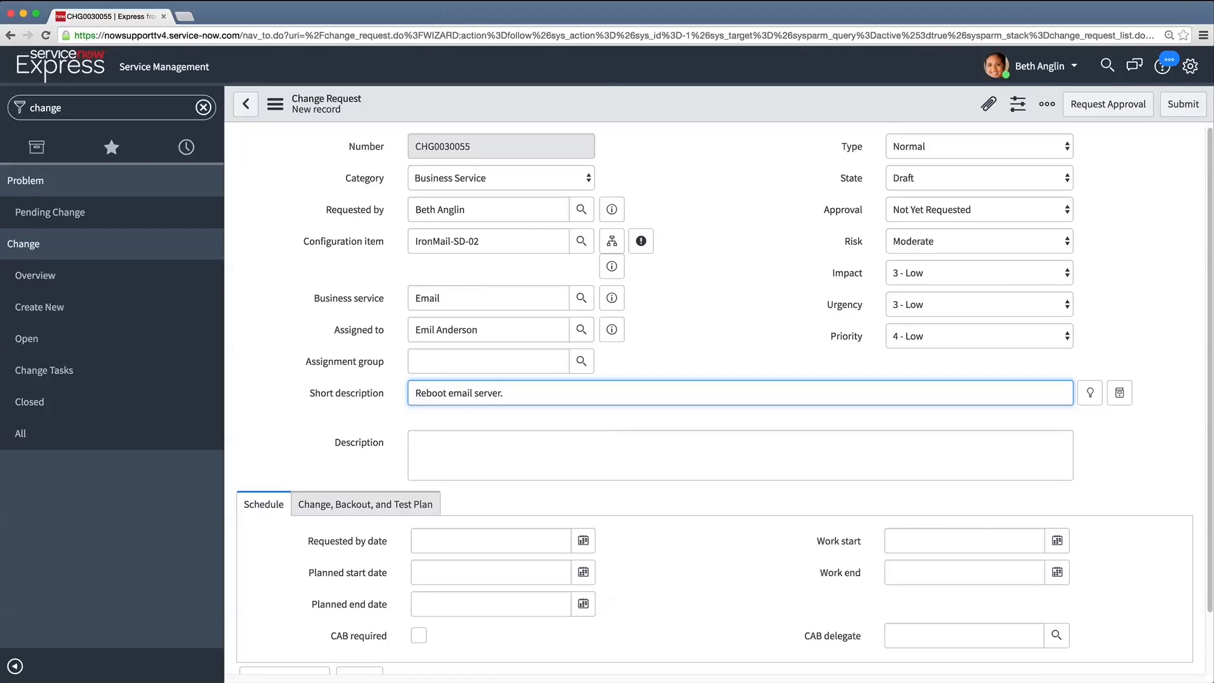
{"action": "left_click", "coordinate": [453, 450]}
{"action": "type", "text": "Reboot IronMail-SD-02 email server."}
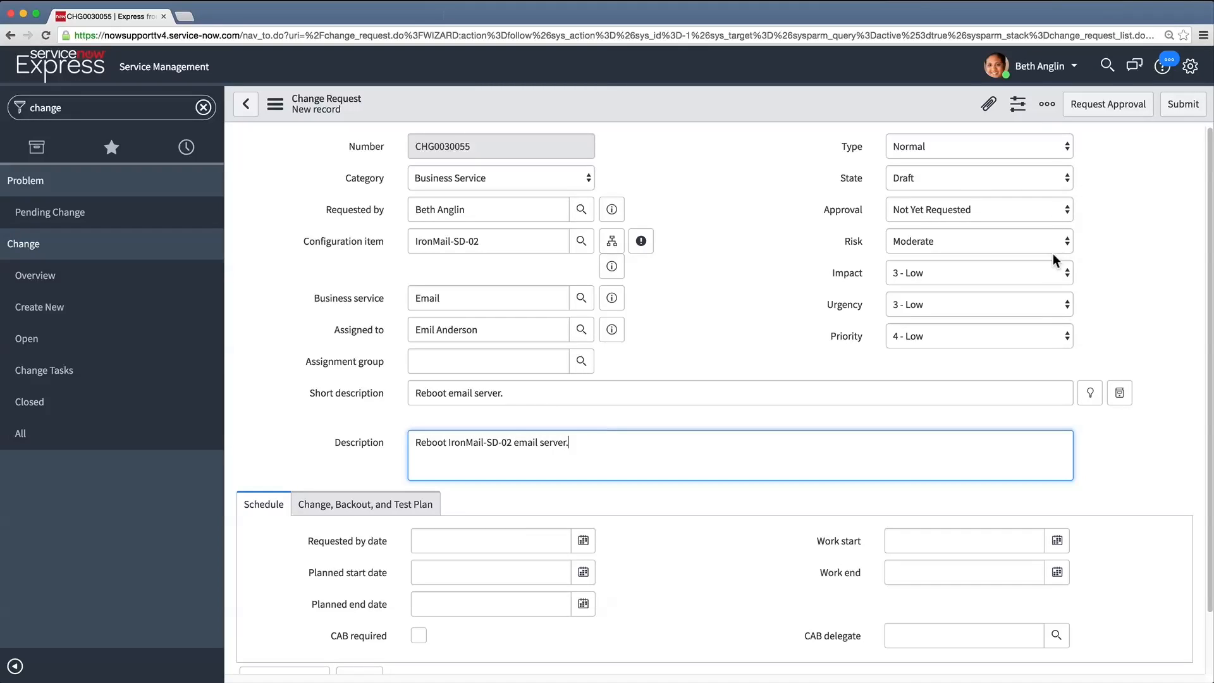
Set the change request's urgency to 2 - Medium and its priority to 2 - High
{"action": "left_click", "coordinate": [1068, 305]}
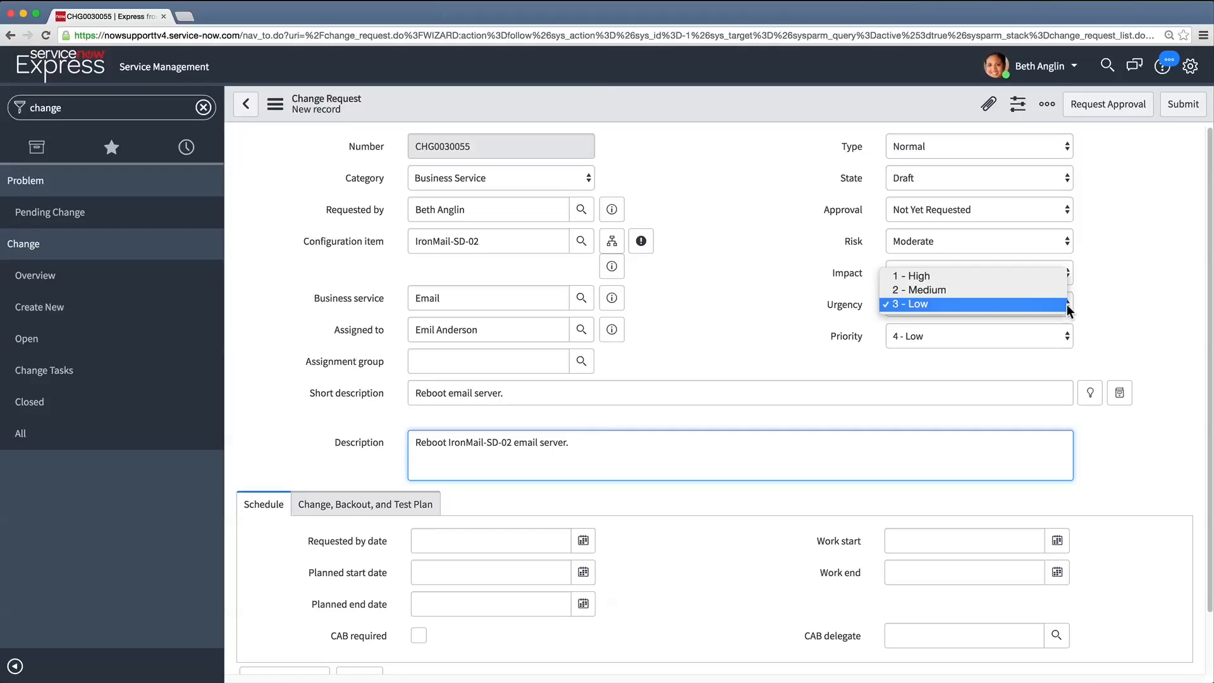
{"action": "left_click", "coordinate": [1063, 291]}
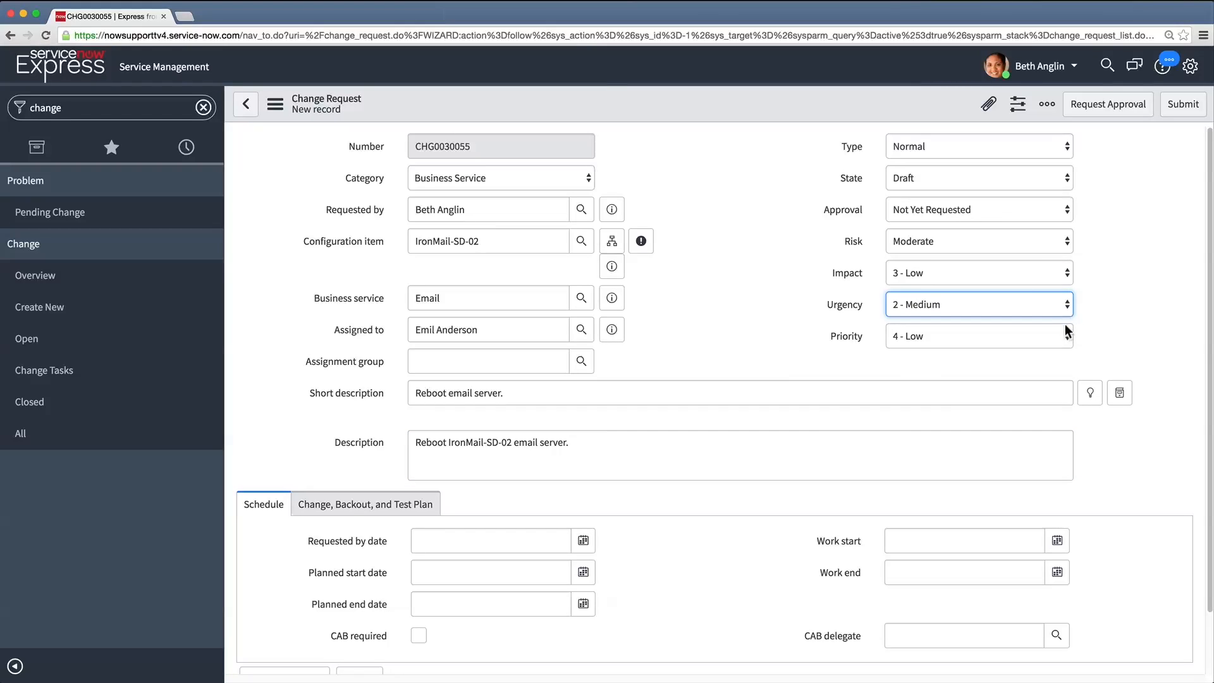
{"action": "left_click", "coordinate": [1064, 333]}
{"action": "left_click", "coordinate": [1057, 306]}
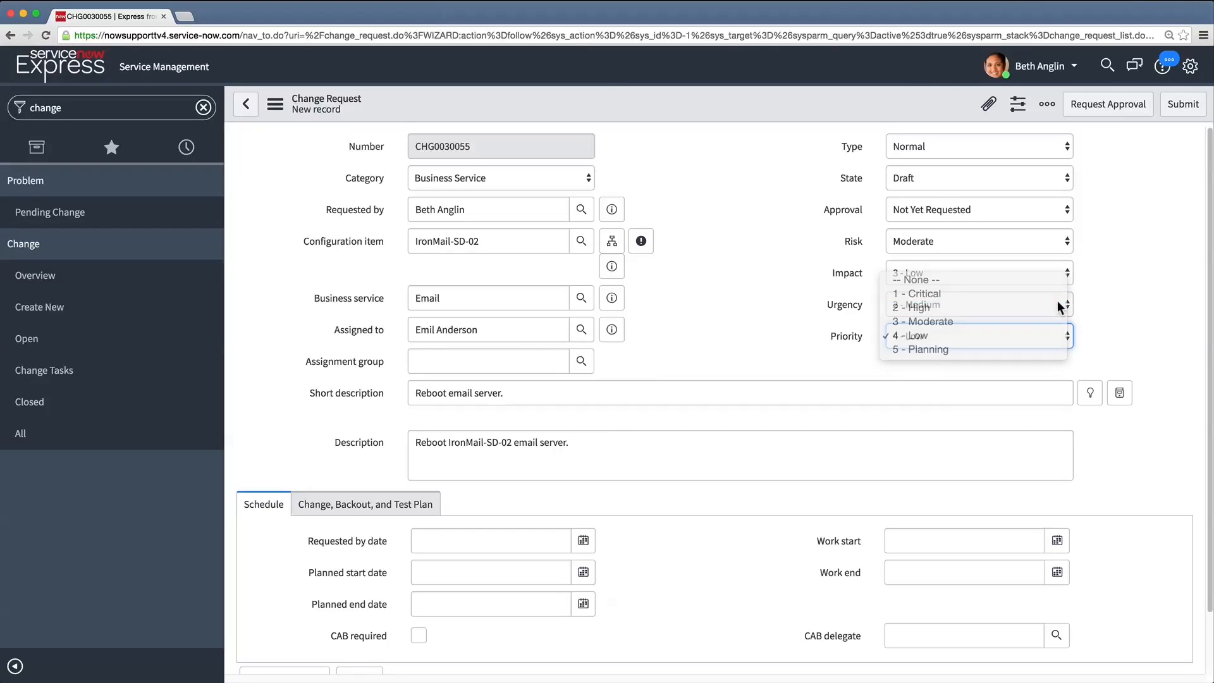
Set the requested by date to 2016-11-16, keeping the suggested time
{"action": "left_click", "coordinate": [583, 541]}
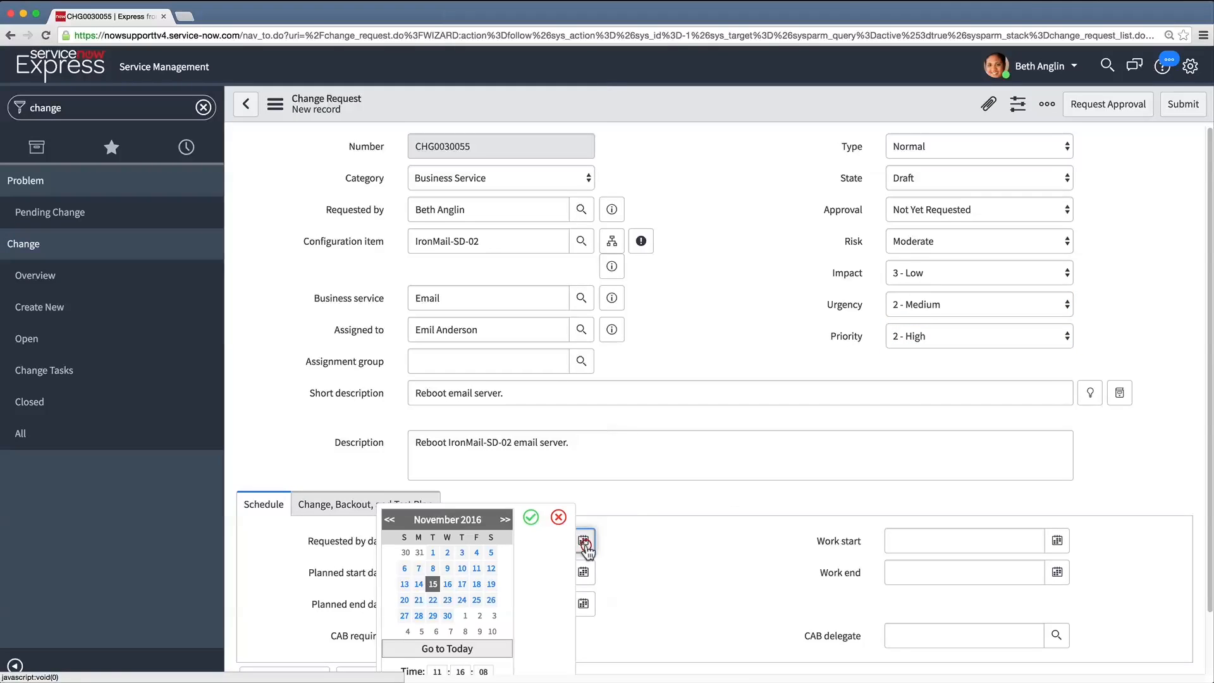
{"action": "left_click", "coordinate": [448, 581]}
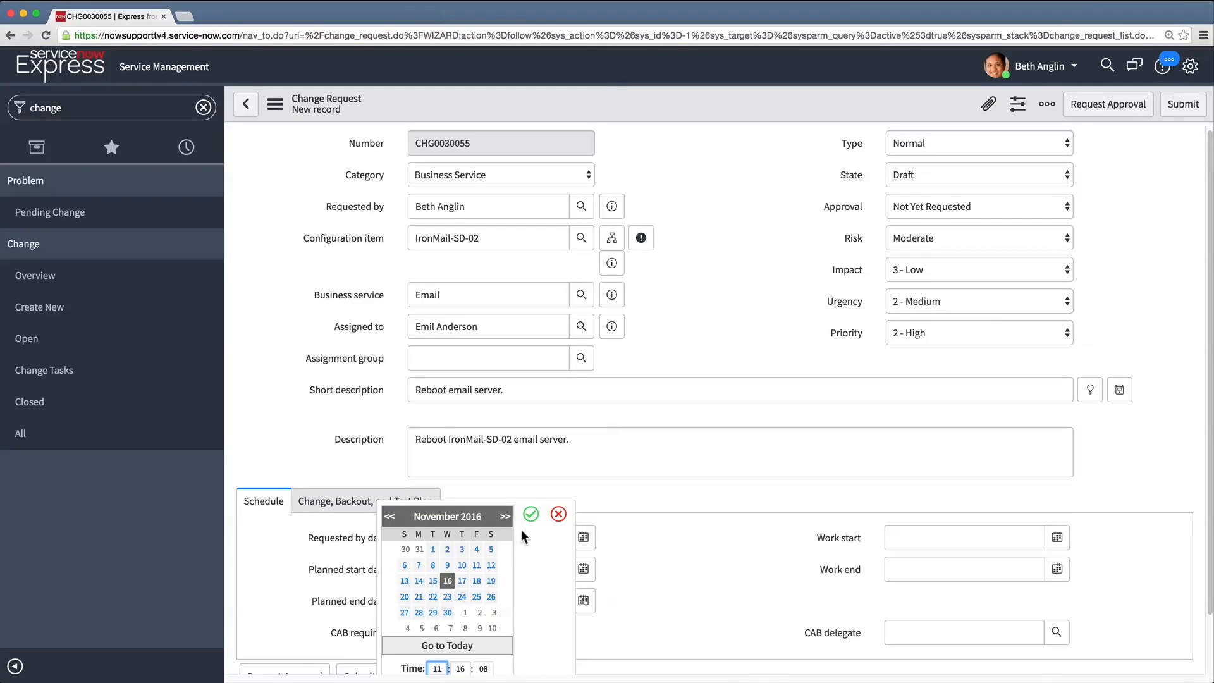
{"action": "left_click", "coordinate": [531, 514]}
Set the planned start date to 2016-11-15 and the planned end date to 2016-11-16, keeping the suggested times
{"action": "left_click", "coordinate": [583, 569]}
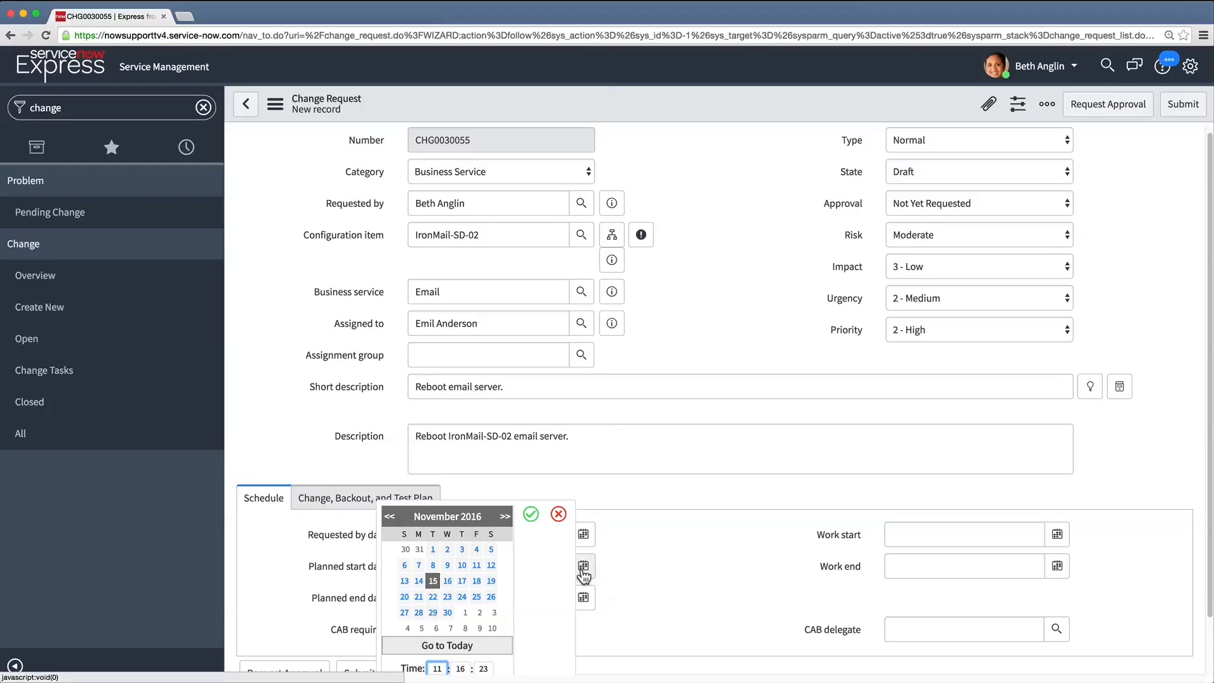
{"action": "left_click", "coordinate": [530, 514]}
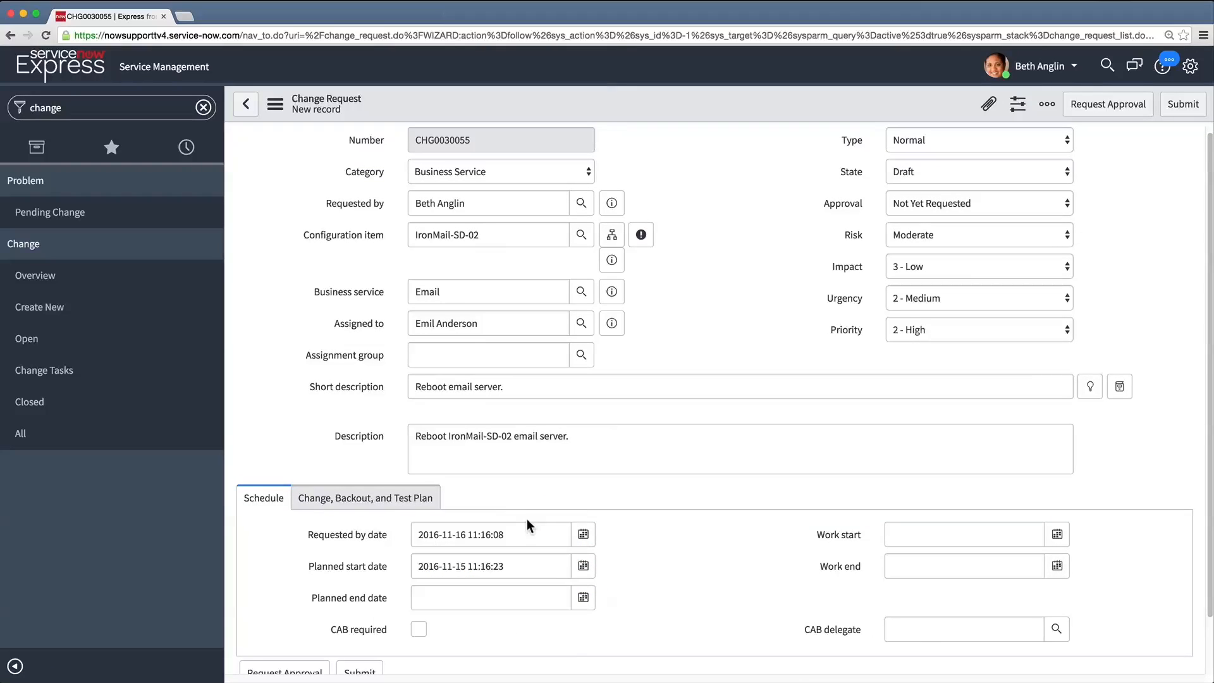
{"action": "left_click", "coordinate": [583, 598]}
{"action": "left_click", "coordinate": [448, 580]}
{"action": "left_click", "coordinate": [531, 514]}
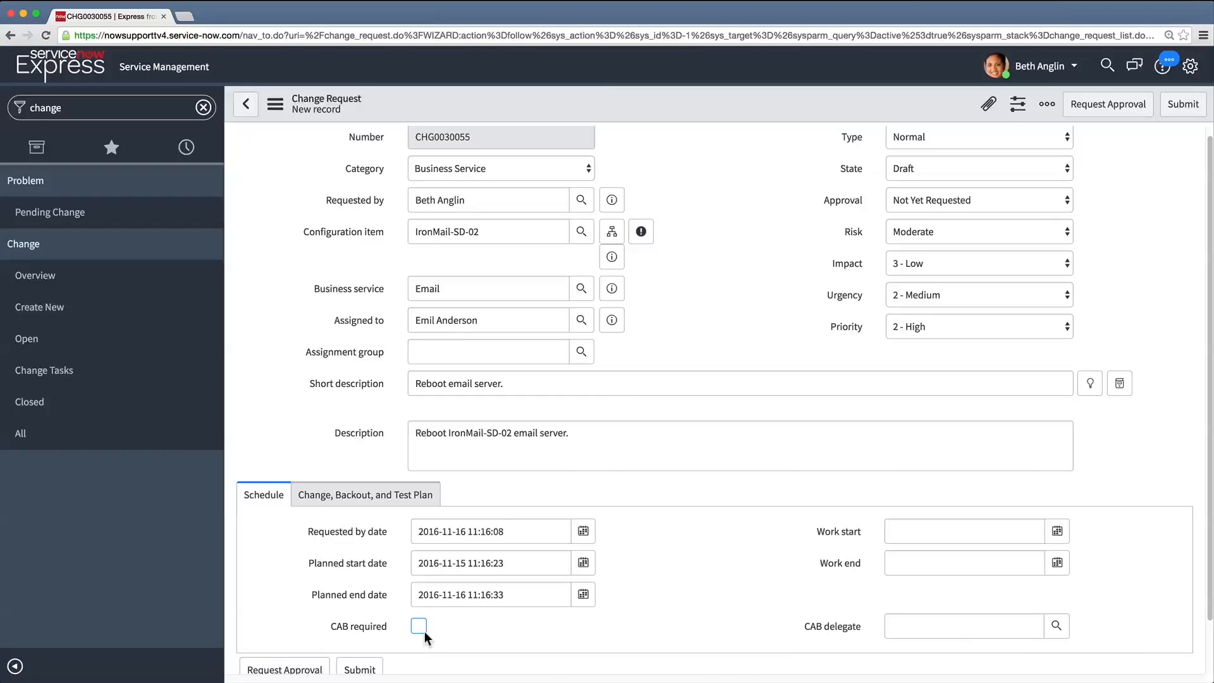
Enter the change plan "Connect to the email server and run a local reboot." and the backout plan "N/A."
{"action": "left_click", "coordinate": [382, 500]}
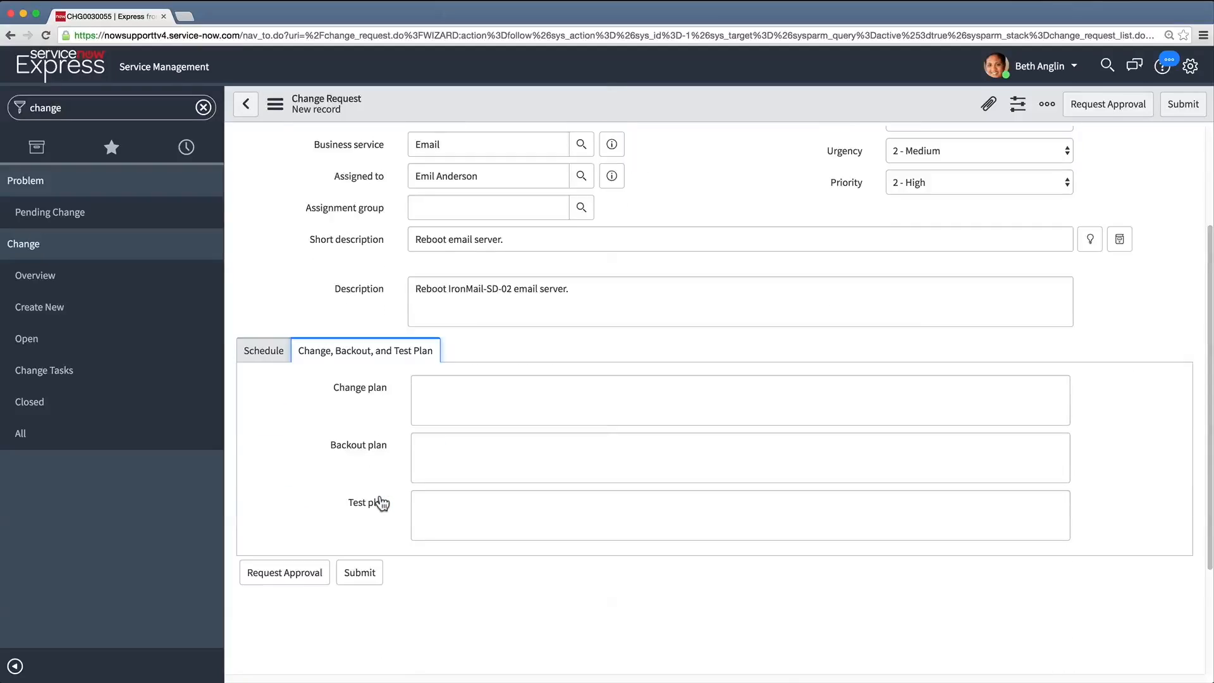
{"action": "scroll", "coordinate": [392, 490], "scroll_direction": "down", "scroll_amount": 2}
{"action": "left_click", "coordinate": [474, 336]}
{"action": "type", "text": "Connect to the email server and run a local reboot."}
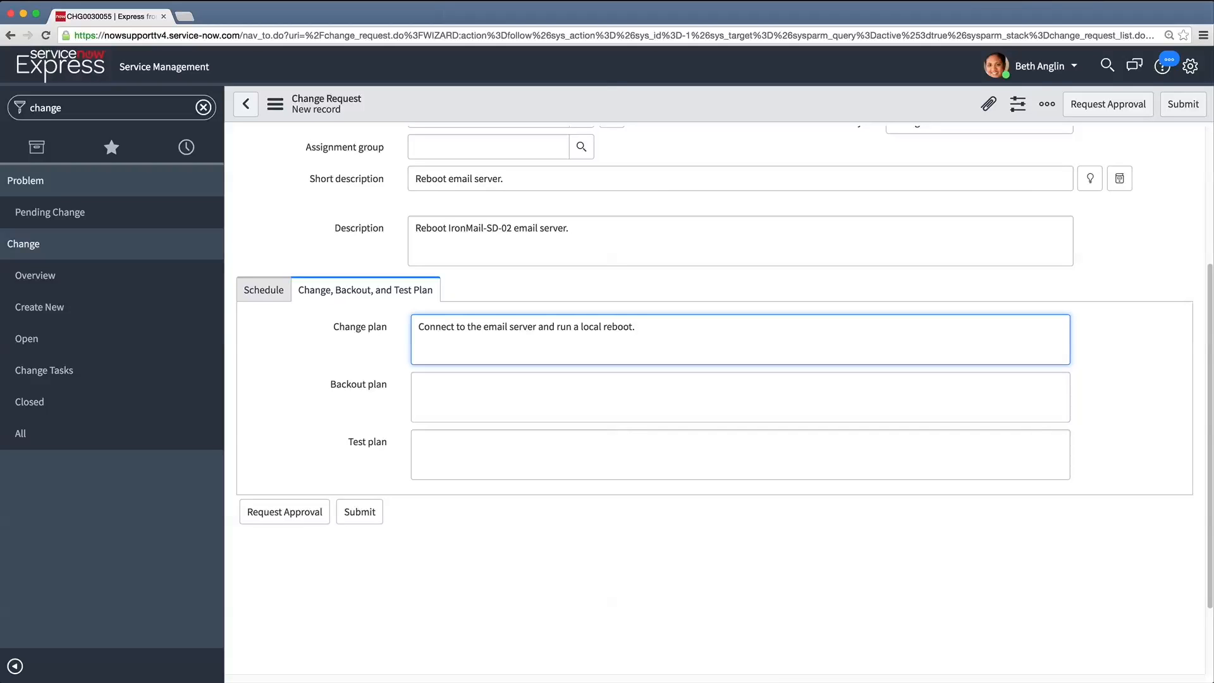
{"action": "left_click", "coordinate": [479, 382]}
{"action": "type", "text": "N/A."}
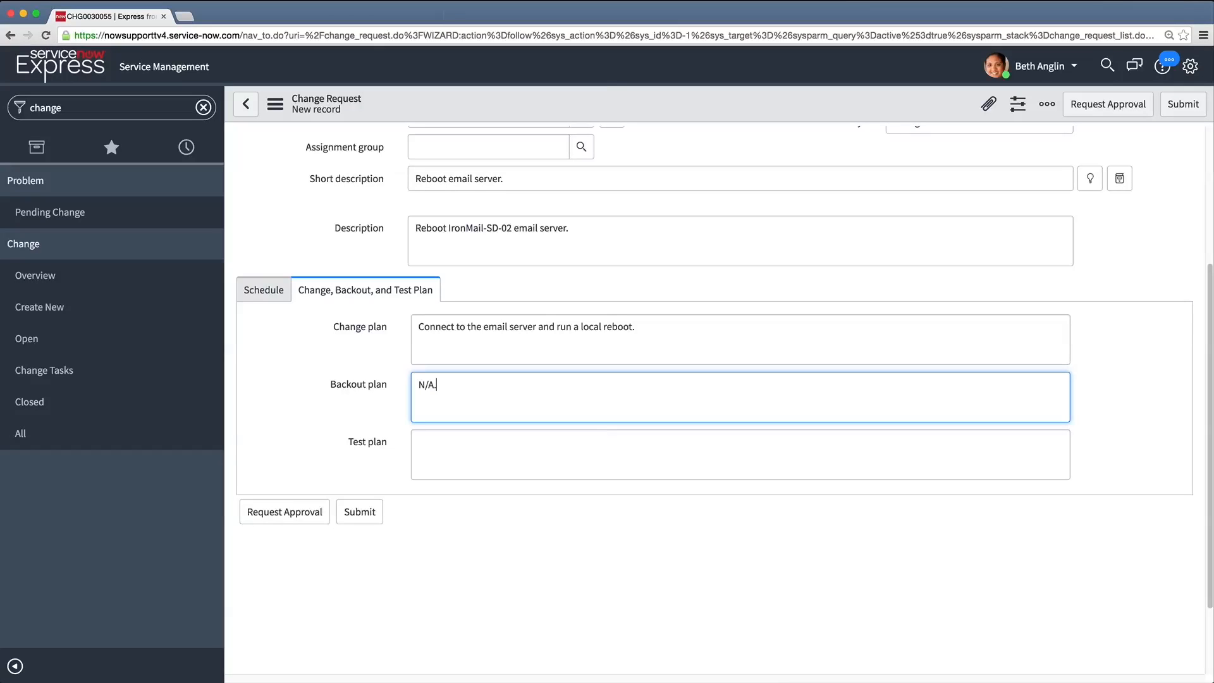
Enter the test plan "Send and receive an email using the mail service." and request approval for the change
{"action": "left_click", "coordinate": [480, 445]}
{"action": "type", "text": "Send and receiv"}
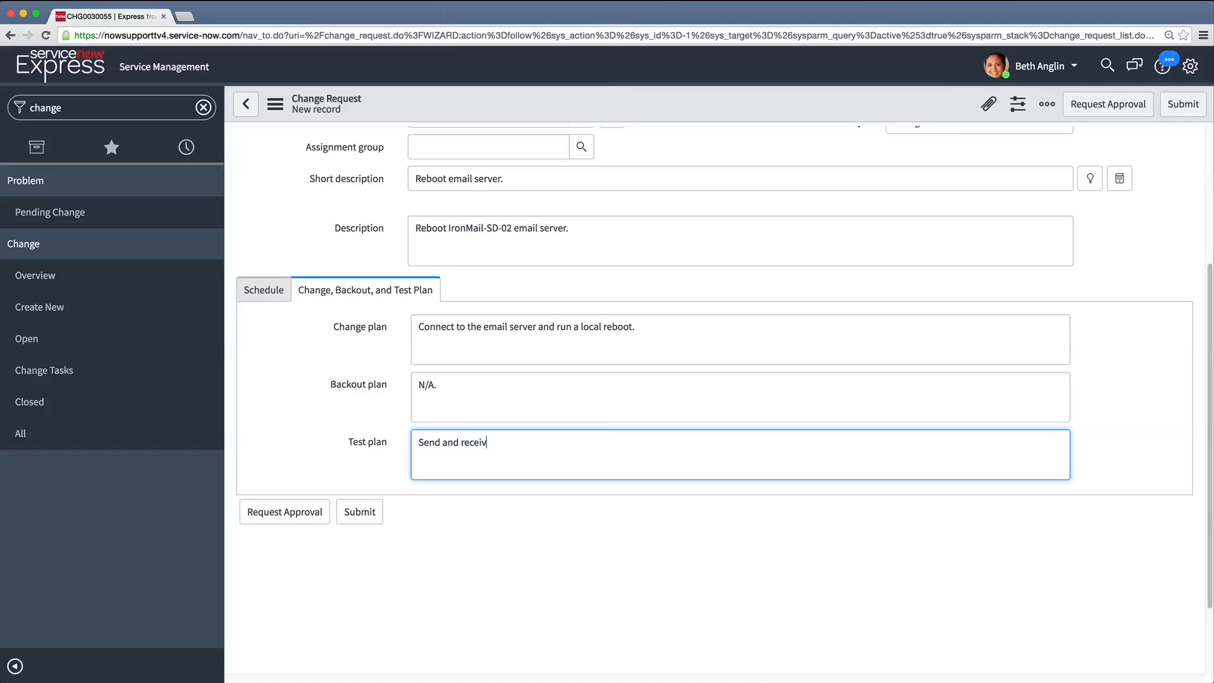
{"action": "type", "text": "e an email using the mail service."}
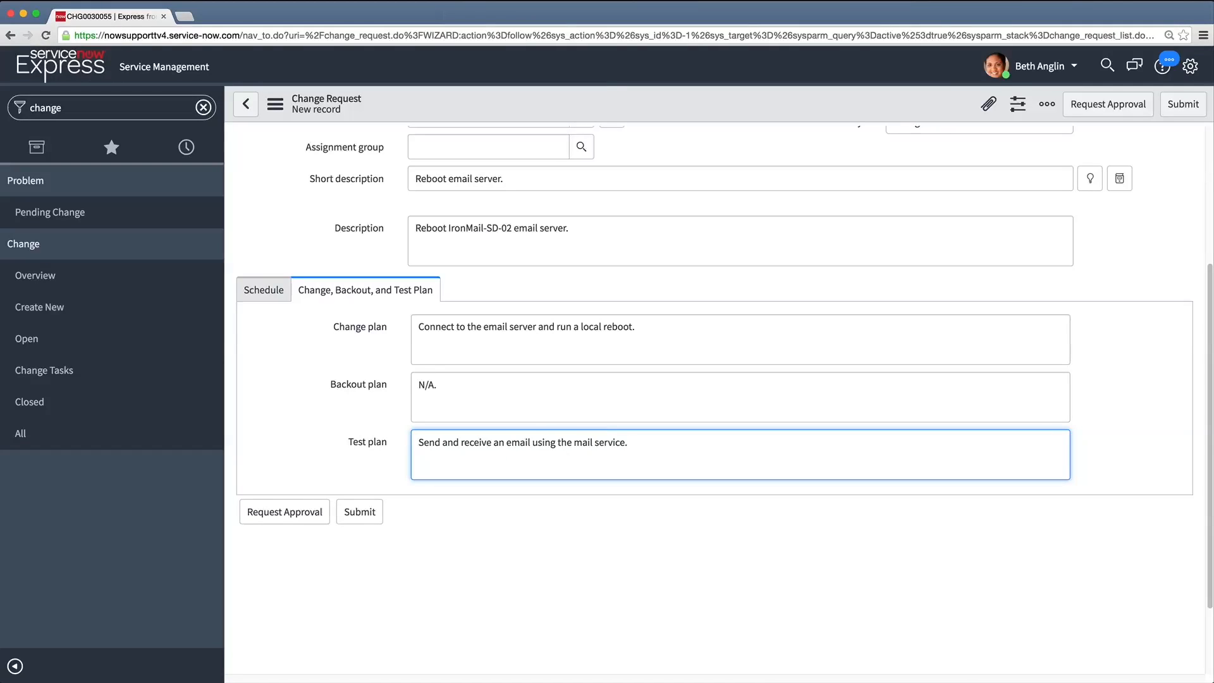
{"action": "left_click", "coordinate": [276, 522]}
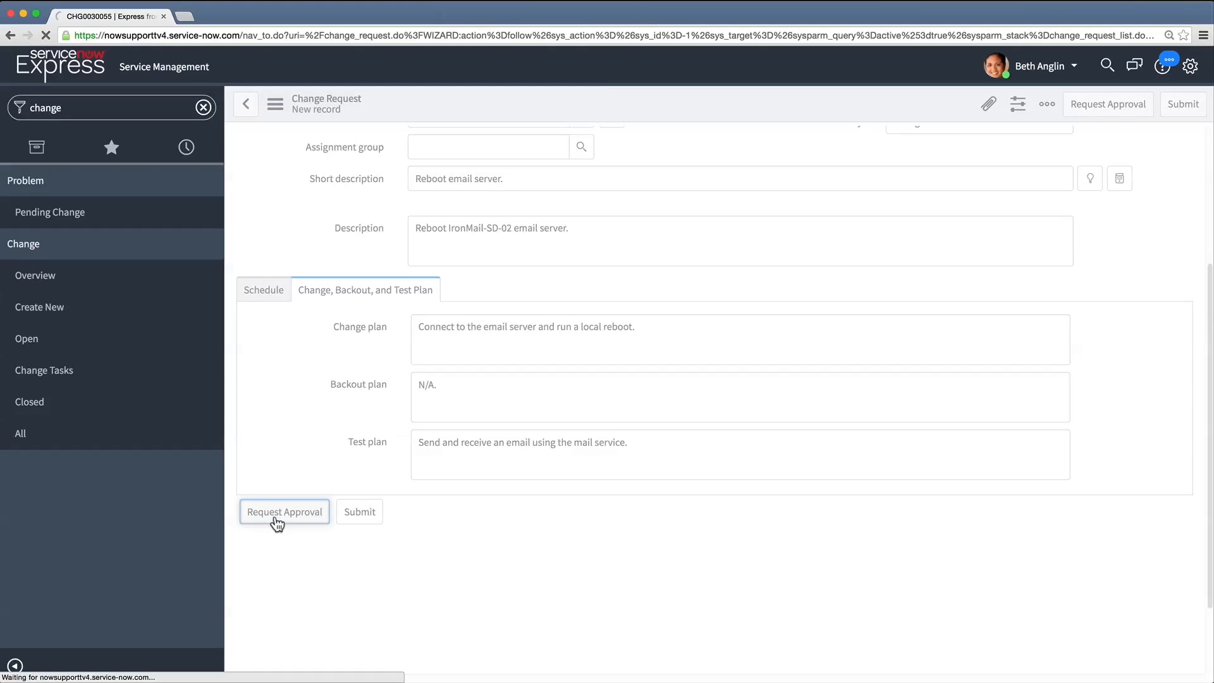
Start a change task with short description "Reboot server." and description "Connect to the email server and run a local reboot."
{"action": "scroll", "coordinate": [275, 514], "scroll_direction": "down", "scroll_amount": 5}
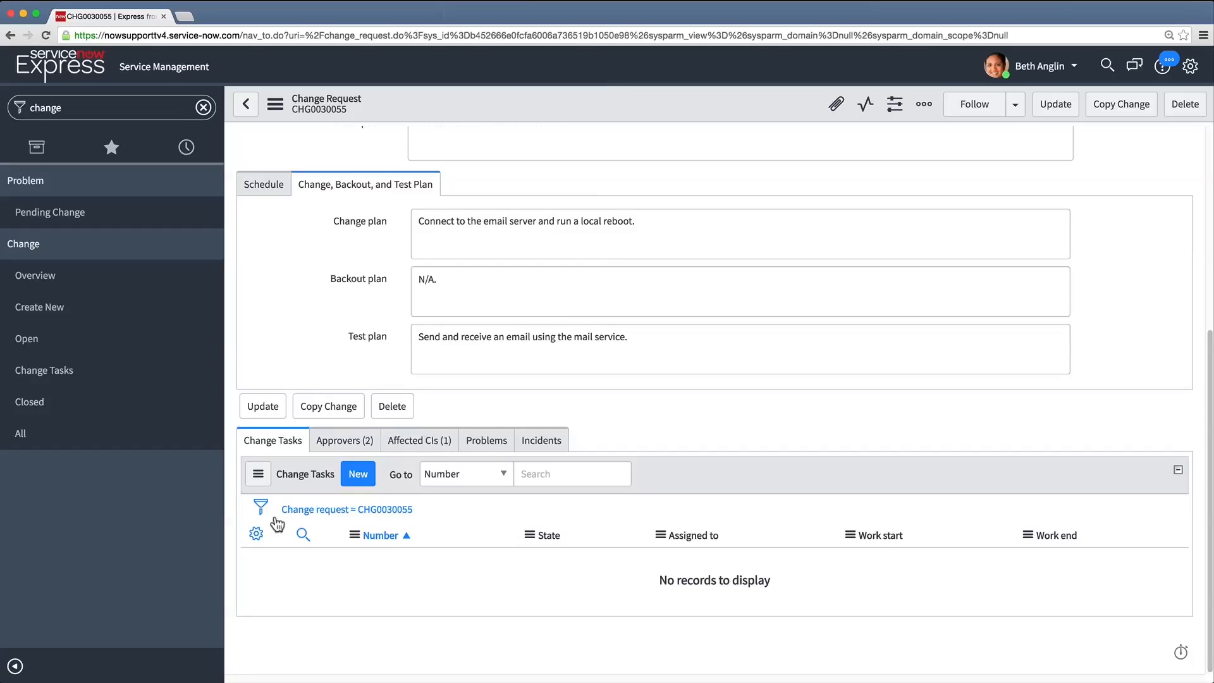
{"action": "left_click", "coordinate": [353, 478]}
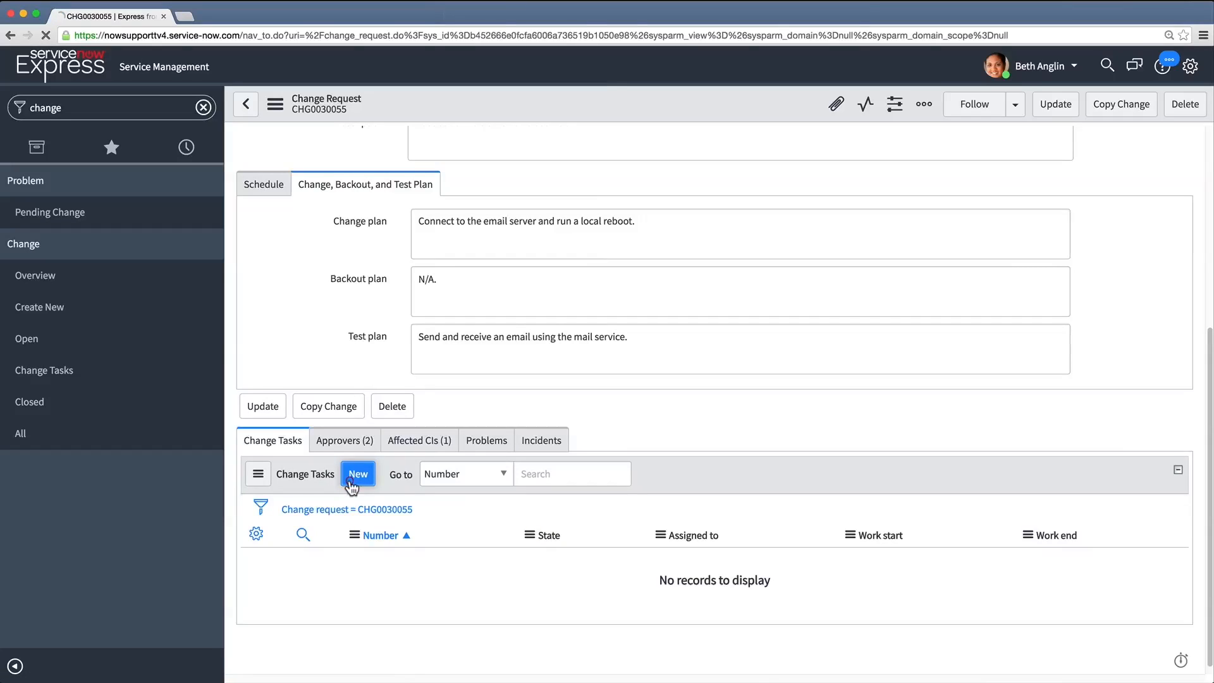
{"action": "left_click", "coordinate": [478, 273]}
{"action": "type", "text": "Reboot server."}
{"action": "left_click", "coordinate": [478, 303]}
{"action": "type", "text": "Connect to the email server and run a local reboot."}
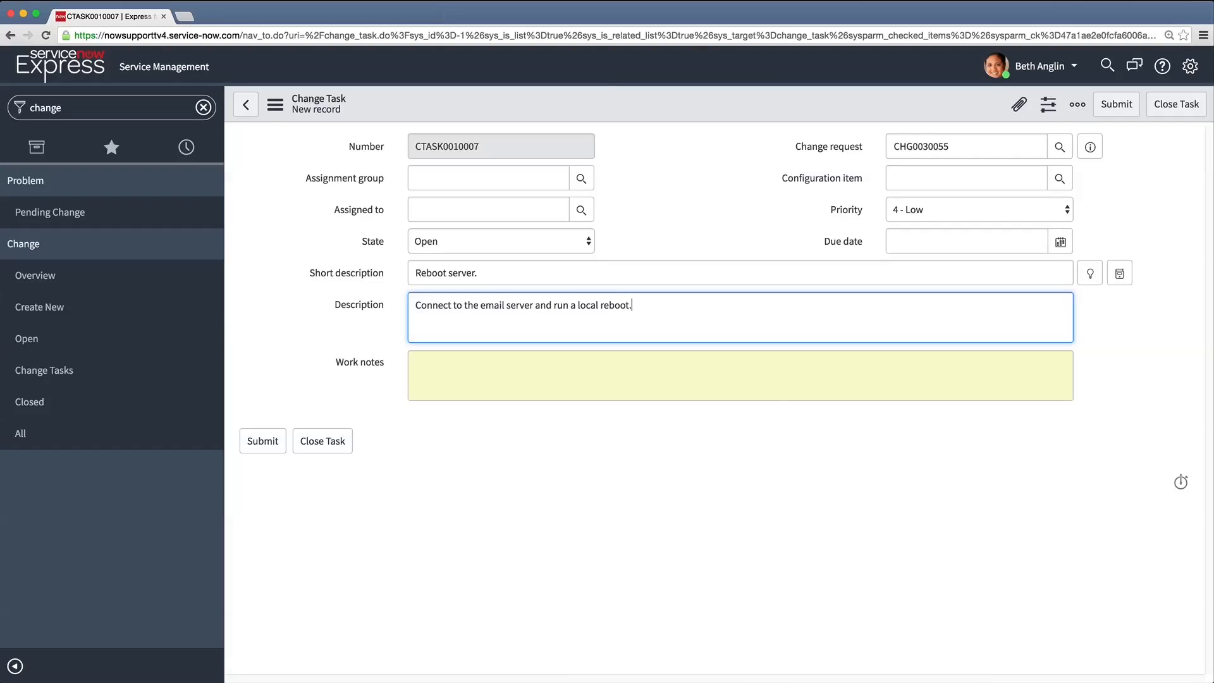
Assign the reboot task to the same person as the change request and set its configuration item to IronMail-SD-02
{"action": "left_click", "coordinate": [578, 211]}
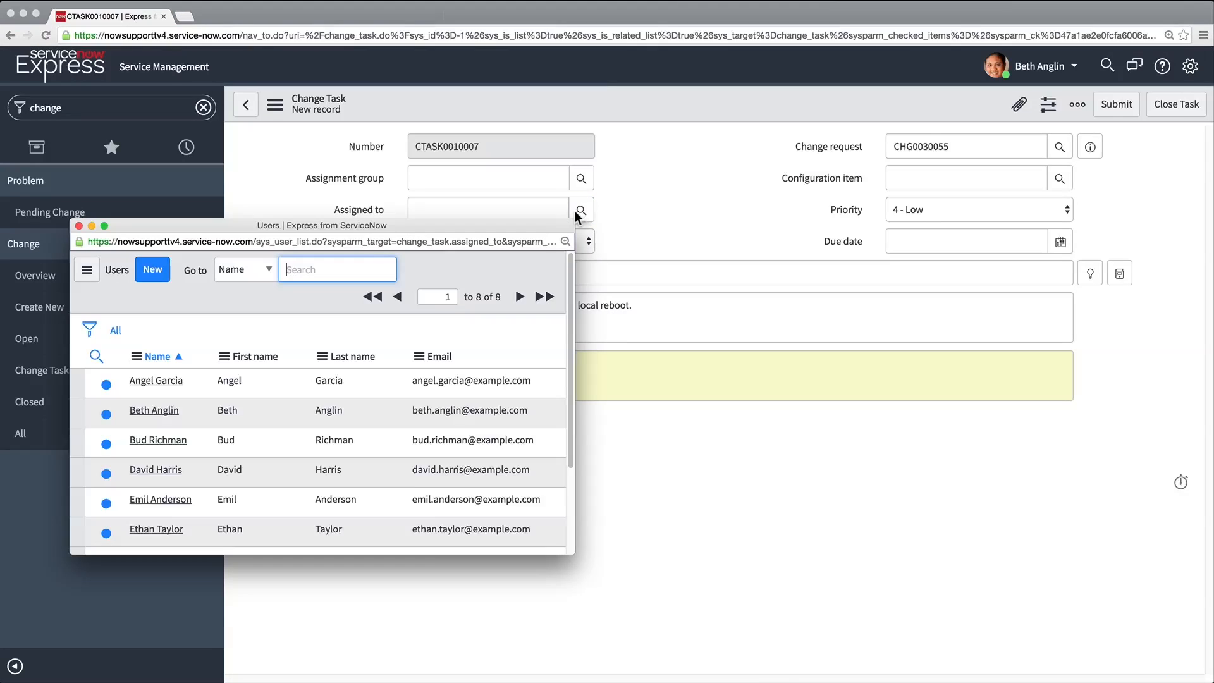
{"action": "left_click", "coordinate": [181, 499]}
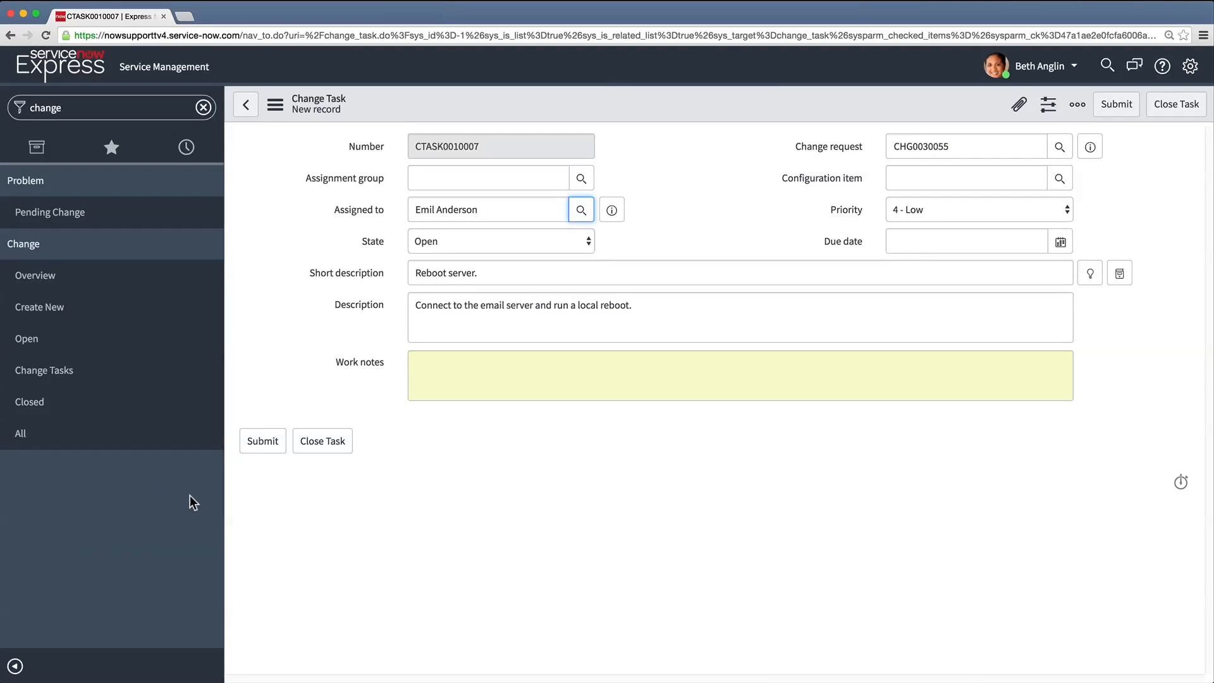
{"action": "left_click", "coordinate": [1060, 178]}
{"action": "type", "text": "*"}
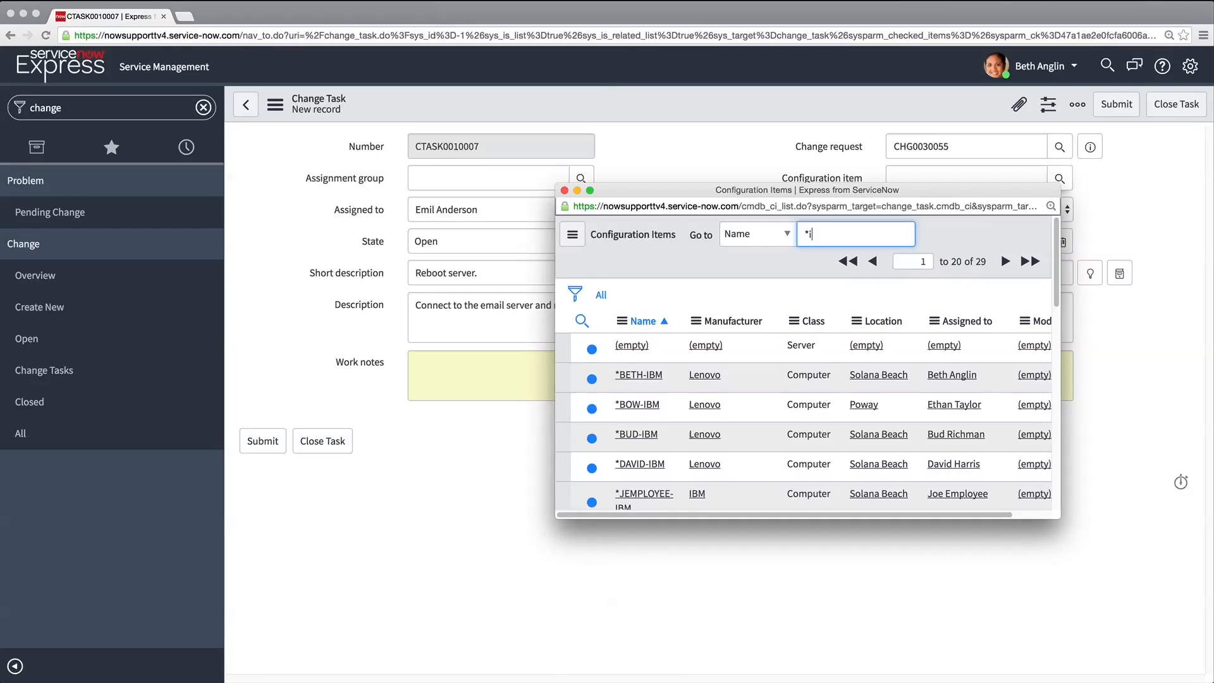
{"action": "type", "text": "iron"}
{"action": "key", "text": "Return"}
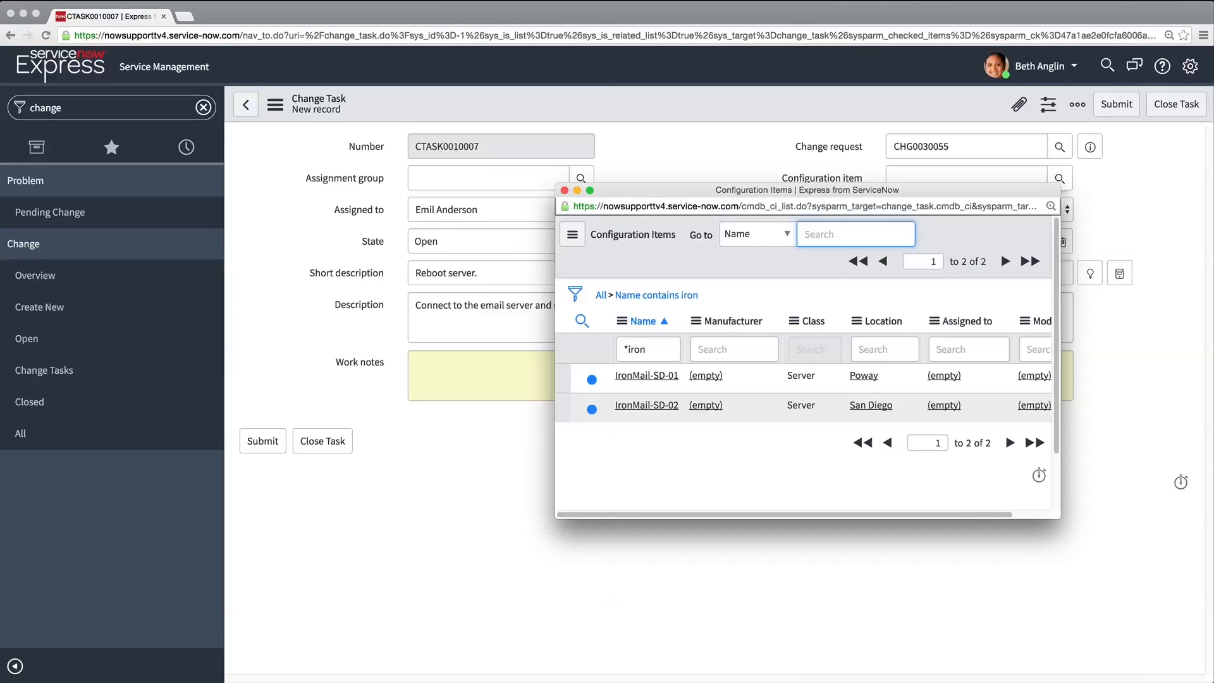
{"action": "left_click", "coordinate": [651, 406]}
Set the reboot task's priority to 2 - High and its due date to 2016-11-16, keeping the suggested time, and submit it
{"action": "left_click", "coordinate": [1068, 231]}
{"action": "left_click", "coordinate": [1059, 206]}
{"action": "left_click", "coordinate": [1061, 267]}
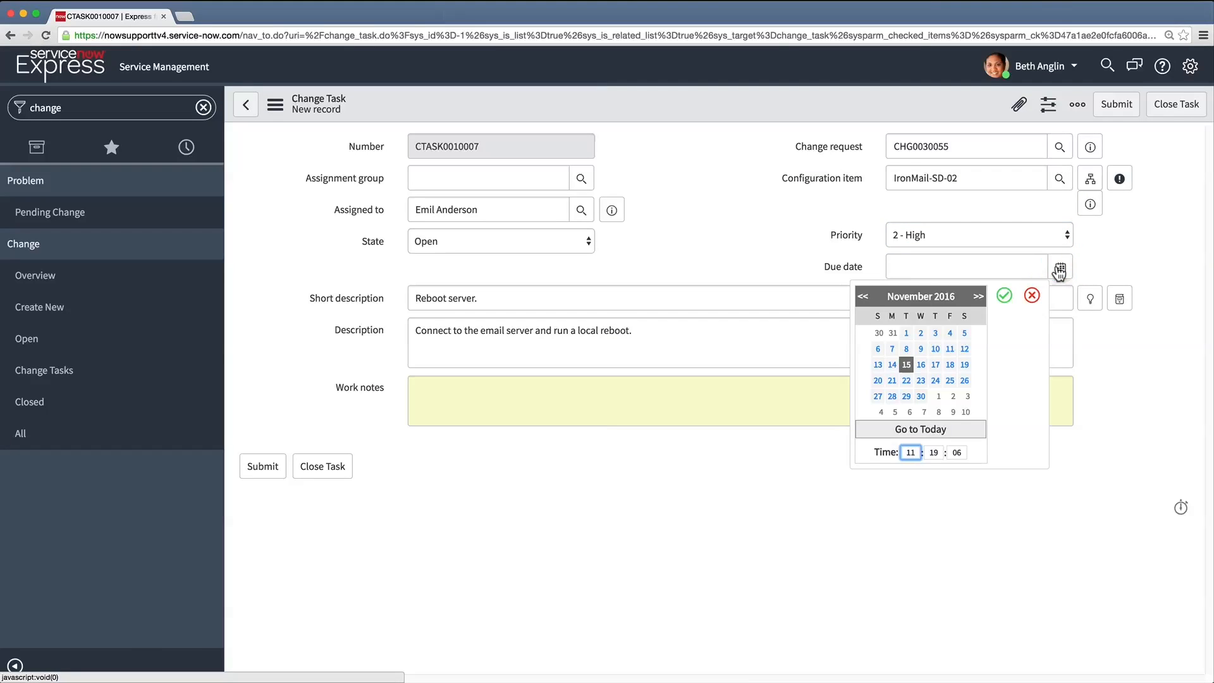
{"action": "left_click", "coordinate": [1005, 296]}
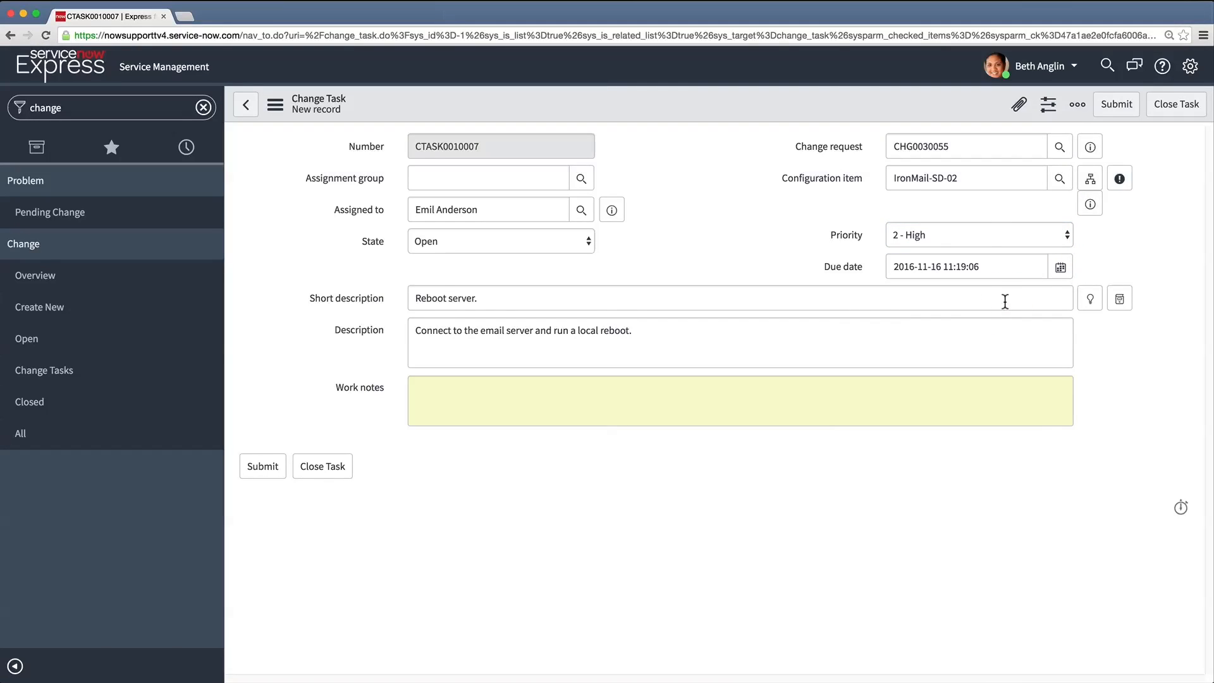
{"action": "left_click", "coordinate": [263, 478]}
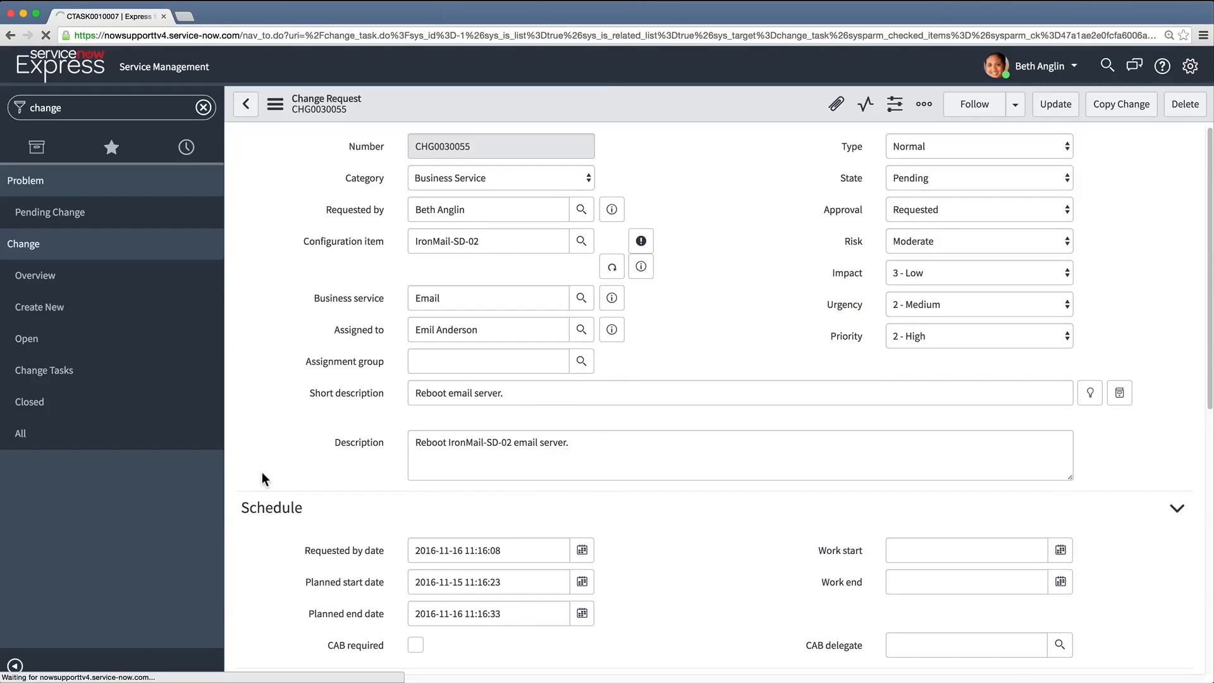
Start a second change task with short description "Validate restore." and description "Send and receive an email using the mail service."
{"action": "scroll", "coordinate": [262, 472], "scroll_direction": "down", "scroll_amount": 5}
{"action": "left_click", "coordinate": [369, 437]}
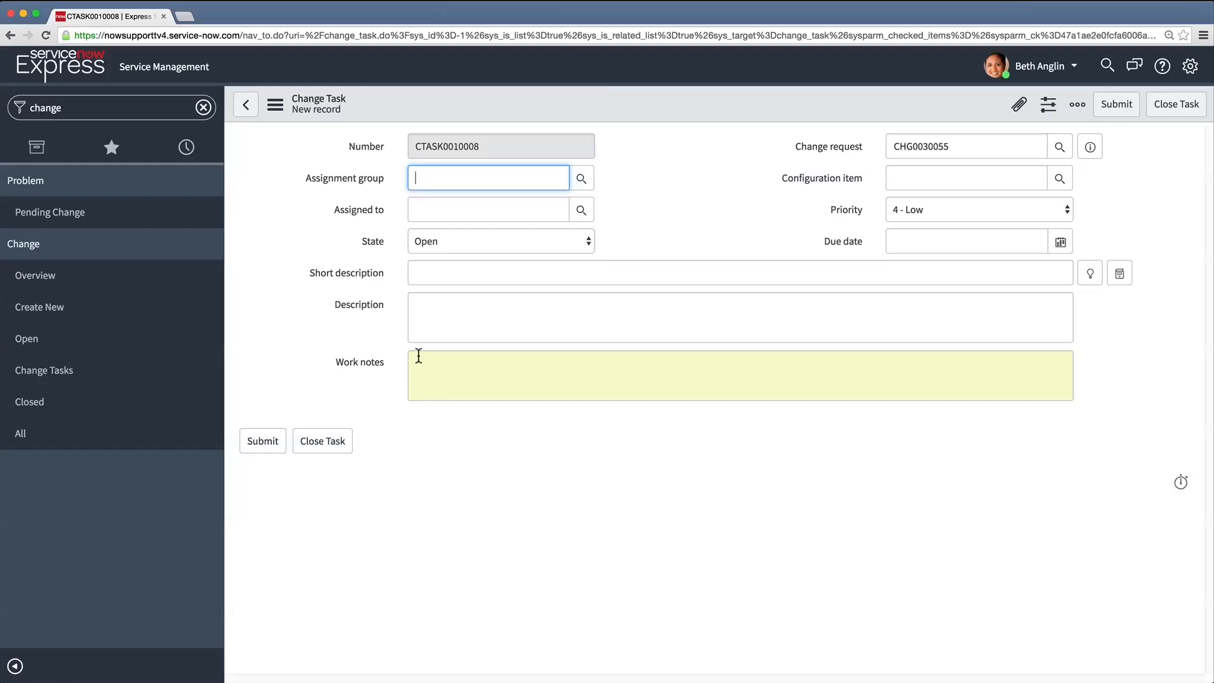
{"action": "left_click", "coordinate": [452, 272]}
{"action": "type", "text": "Validate restore."}
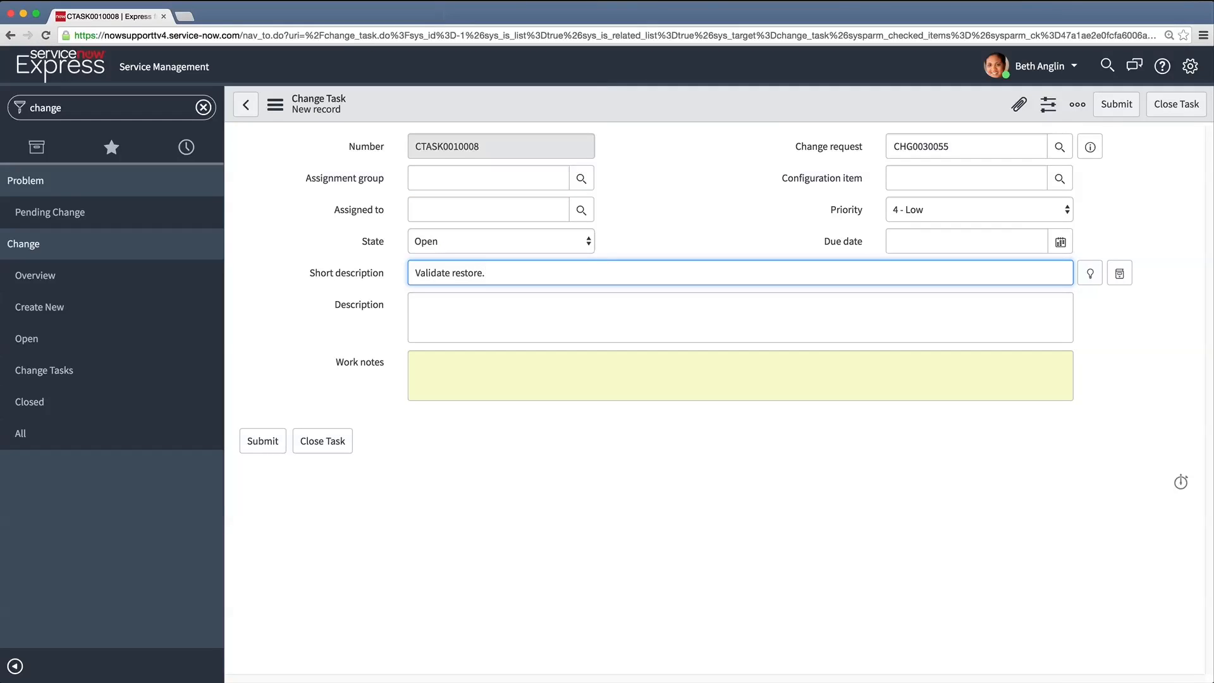
{"action": "left_click", "coordinate": [445, 296]}
{"action": "type", "text": "Send and receive an email u"}
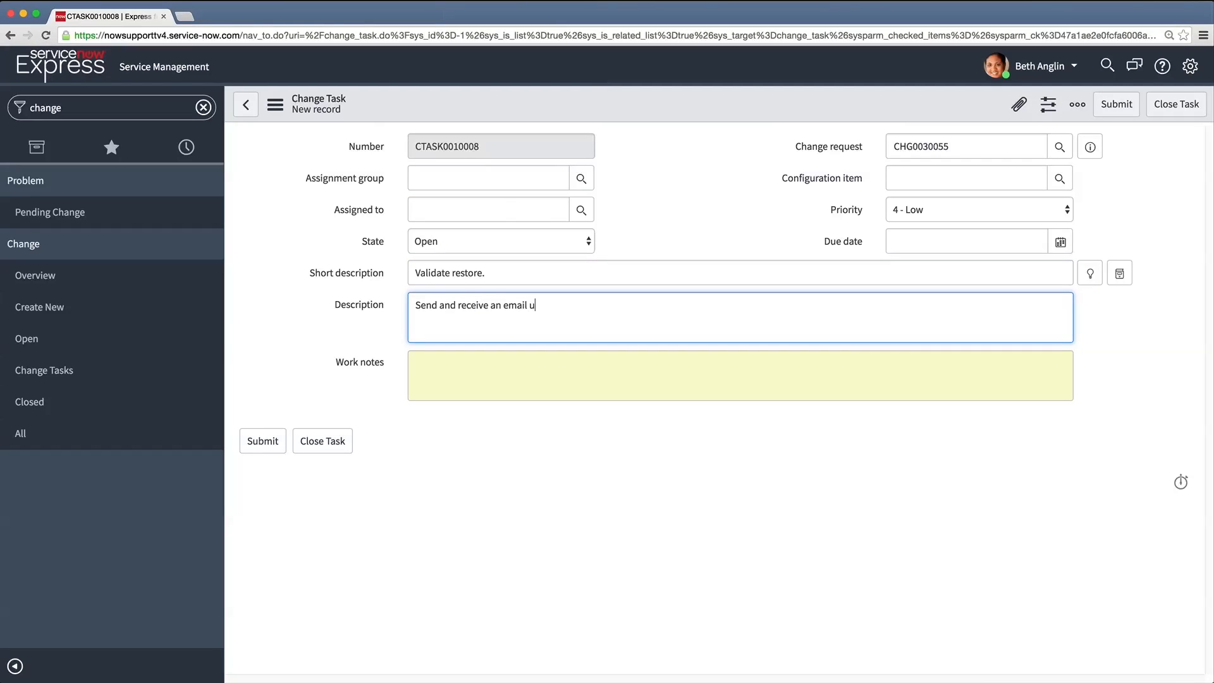
{"action": "type", "text": "sing the mail service."}
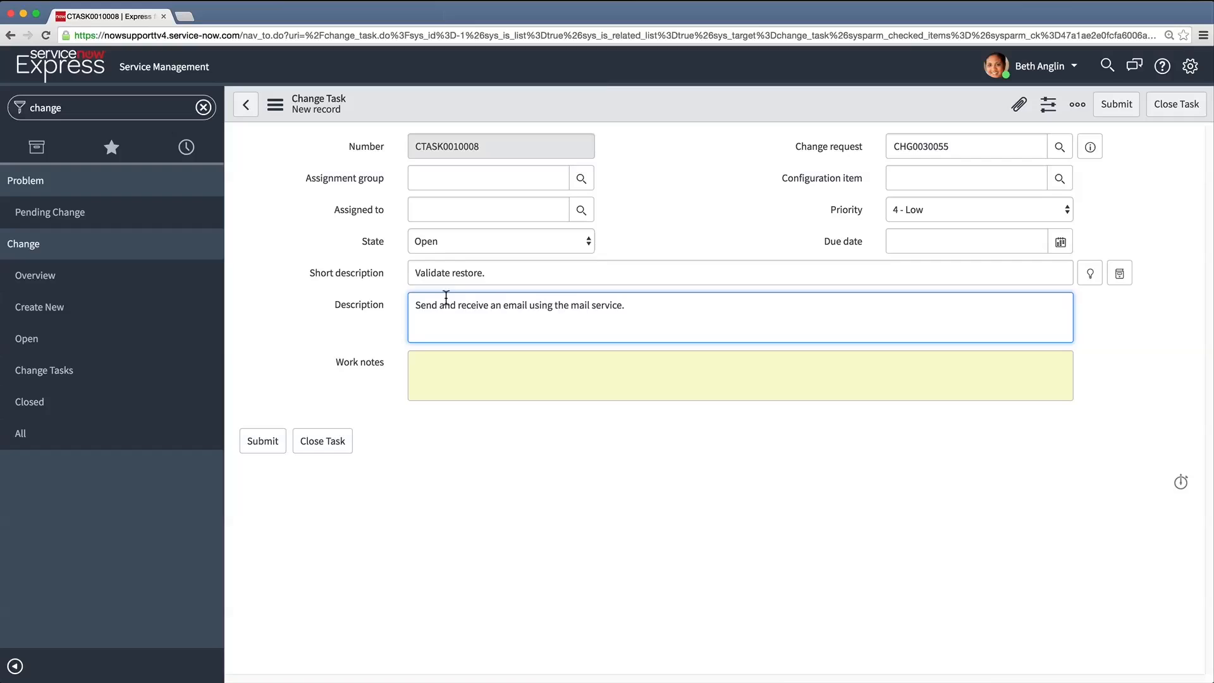
Assign the validation task to the change request's assignee and set its configuration item to IronMail-SD-02
{"action": "left_click", "coordinate": [580, 211]}
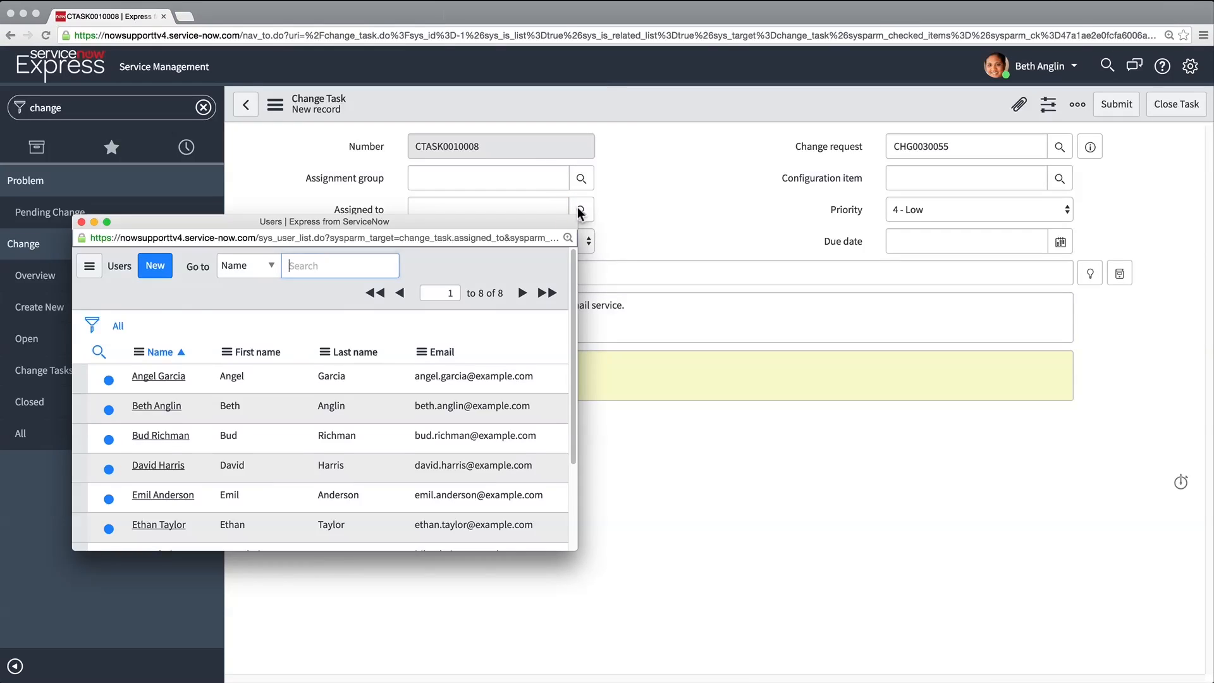
{"action": "left_click", "coordinate": [173, 494]}
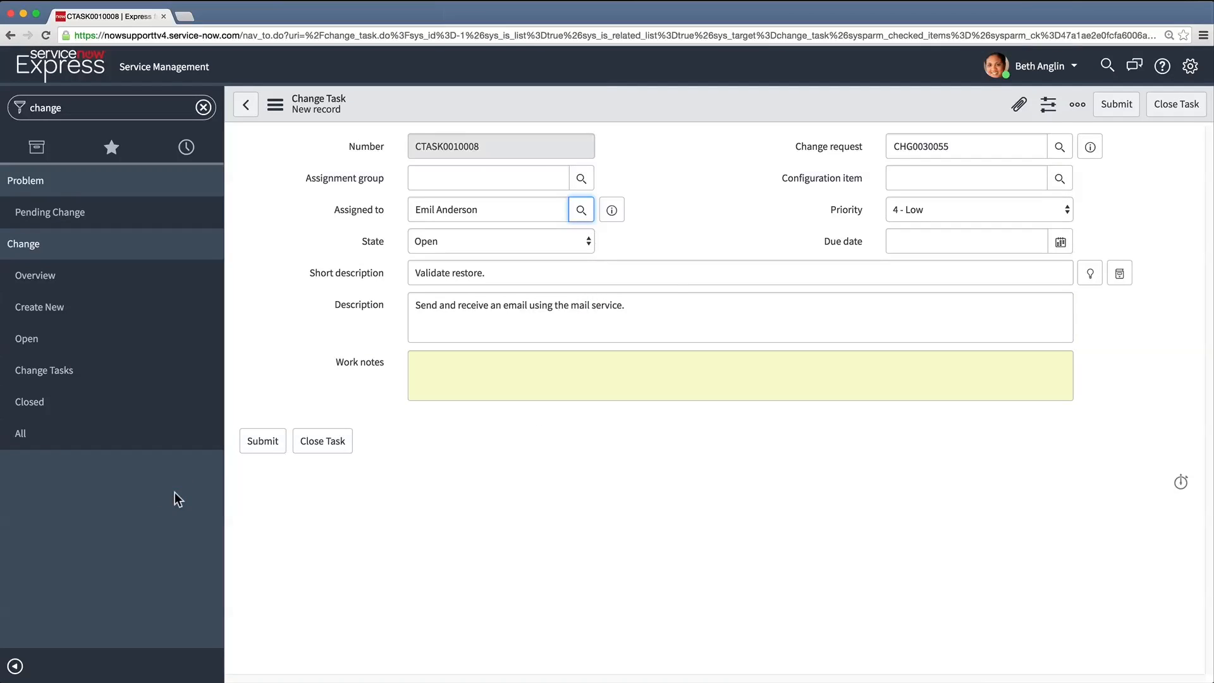
{"action": "left_click", "coordinate": [1060, 179]}
{"action": "type", "text": "iron"}
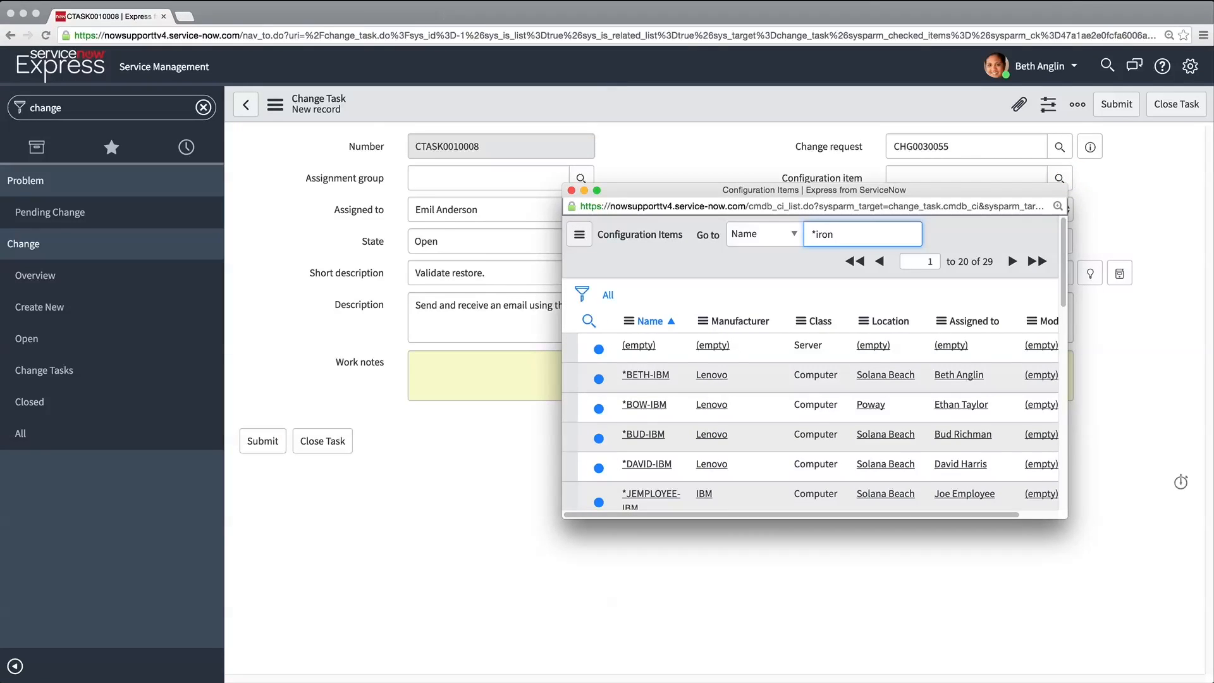
{"action": "key", "text": "Return"}
{"action": "left_click", "coordinate": [671, 406]}
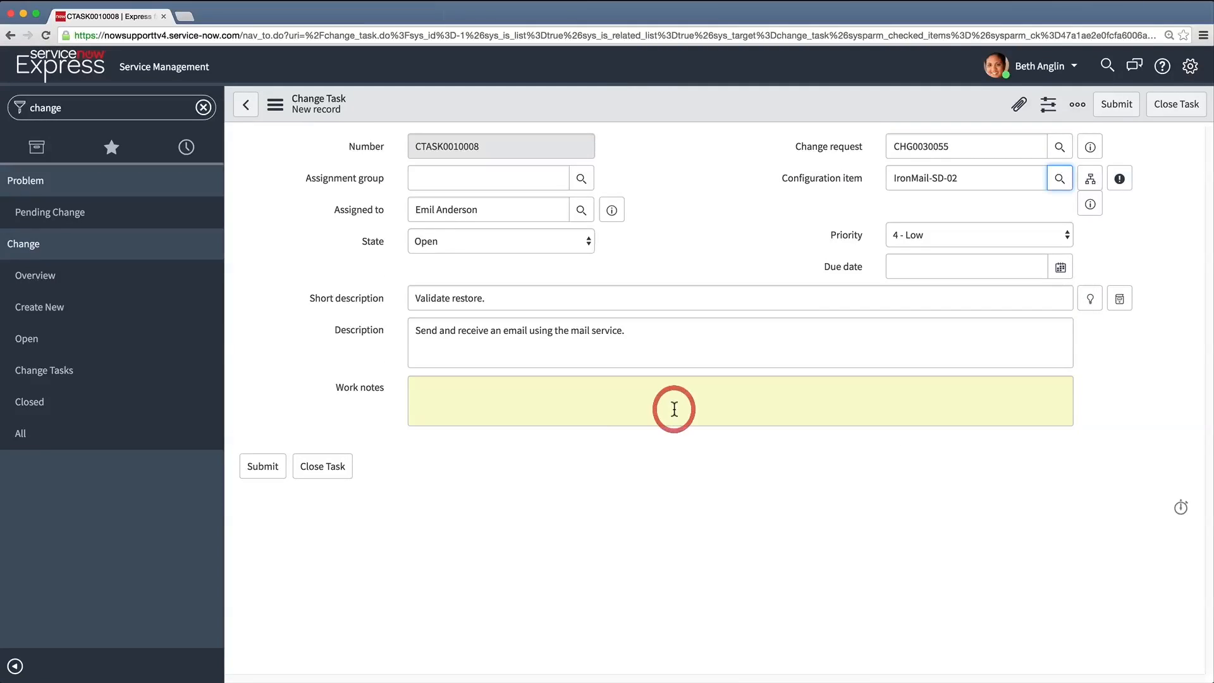
Set the validation task's priority to 2 - High and its due date to 2016-11-16, and submit it
{"action": "left_click", "coordinate": [1049, 236]}
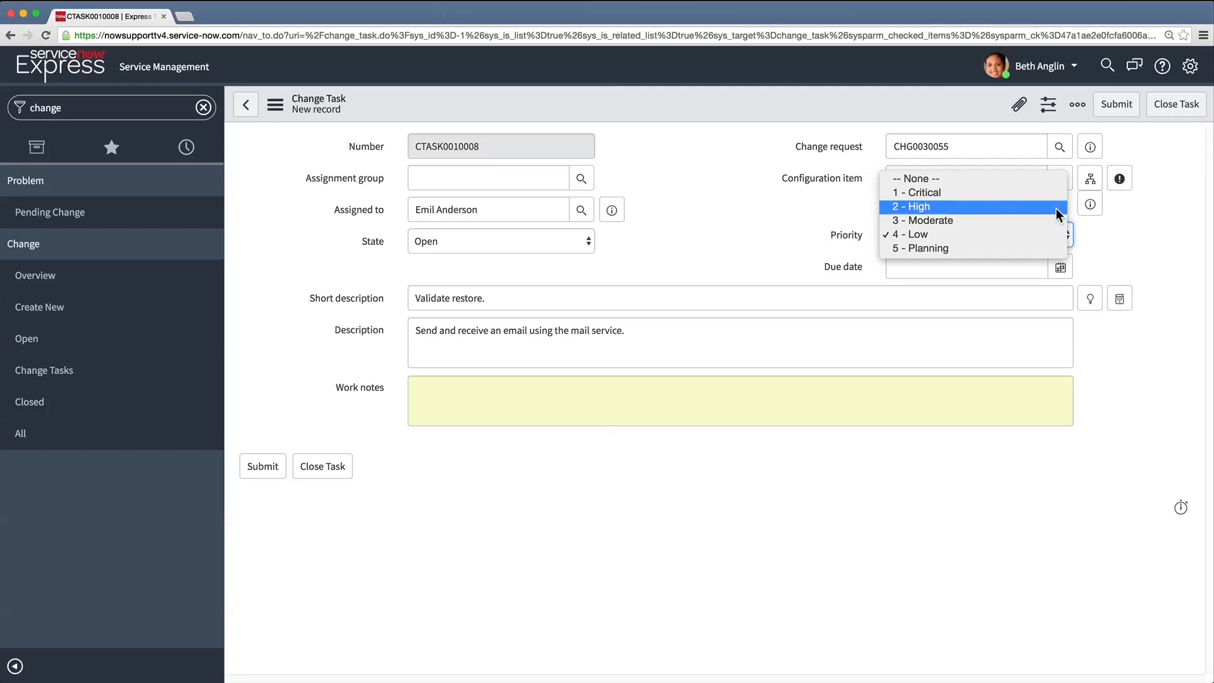
{"action": "left_click", "coordinate": [1056, 204]}
{"action": "left_click", "coordinate": [1057, 269]}
{"action": "left_click", "coordinate": [919, 364]}
{"action": "left_click", "coordinate": [1001, 296]}
{"action": "left_click", "coordinate": [266, 469]}
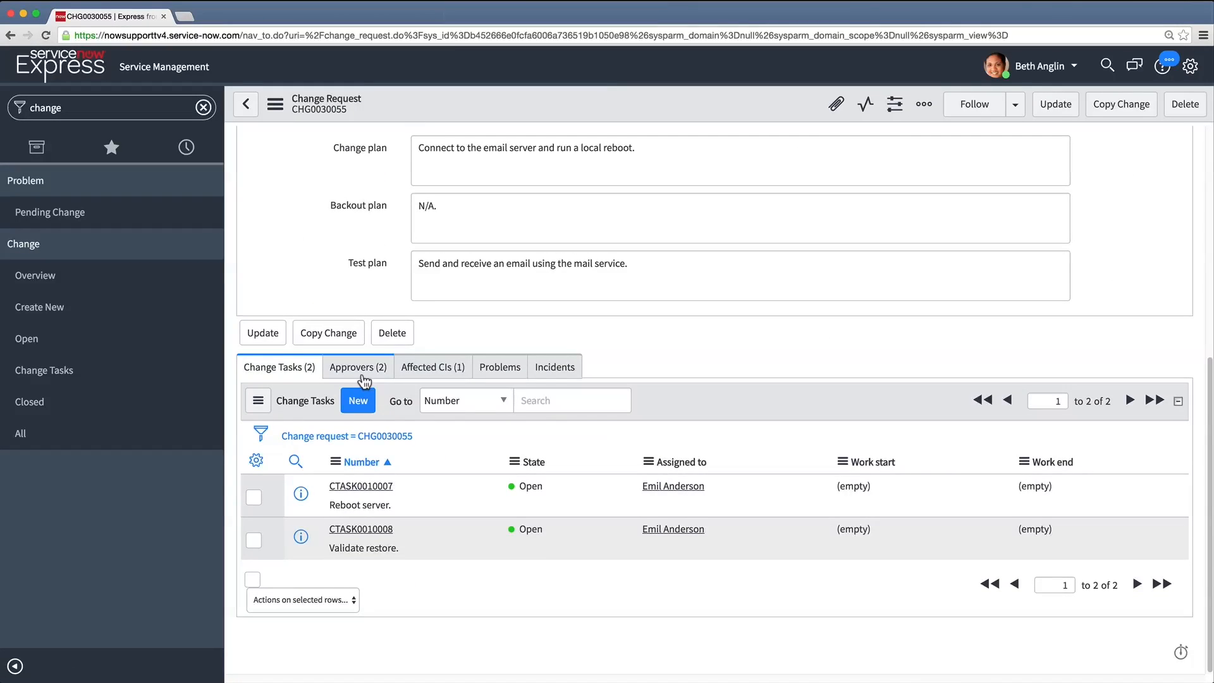
Review the change request's approvers and its affected configuration items
{"action": "left_click", "coordinate": [358, 368]}
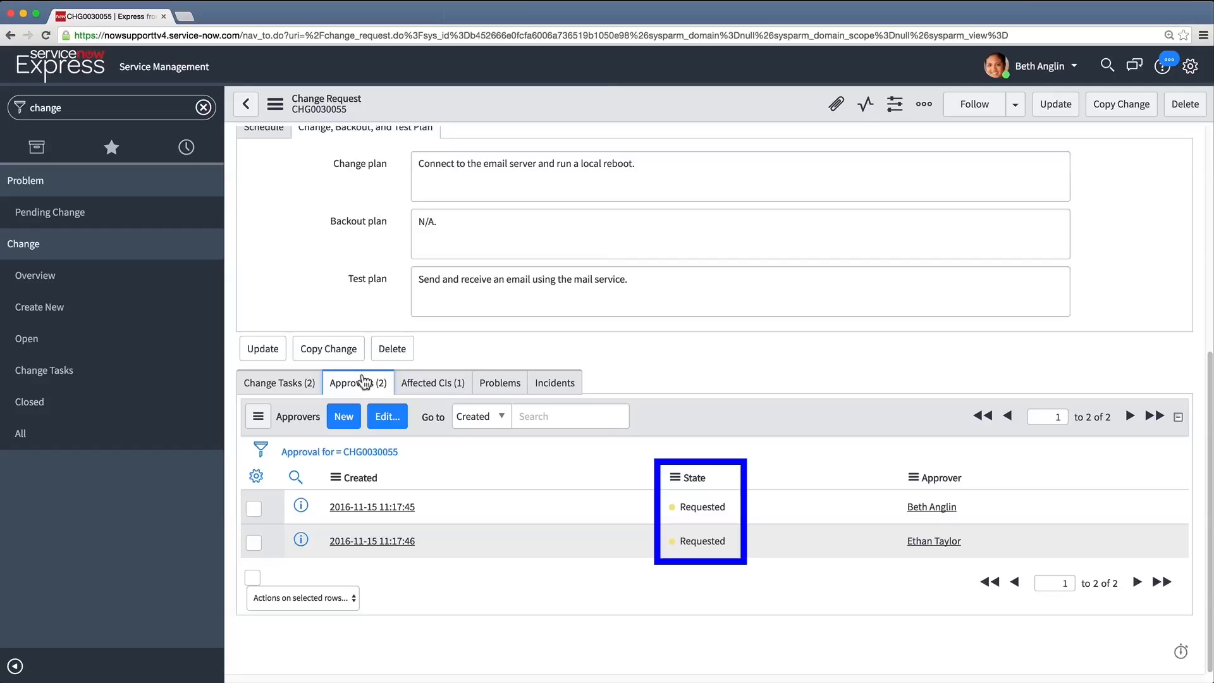
{"action": "left_click", "coordinate": [435, 387]}
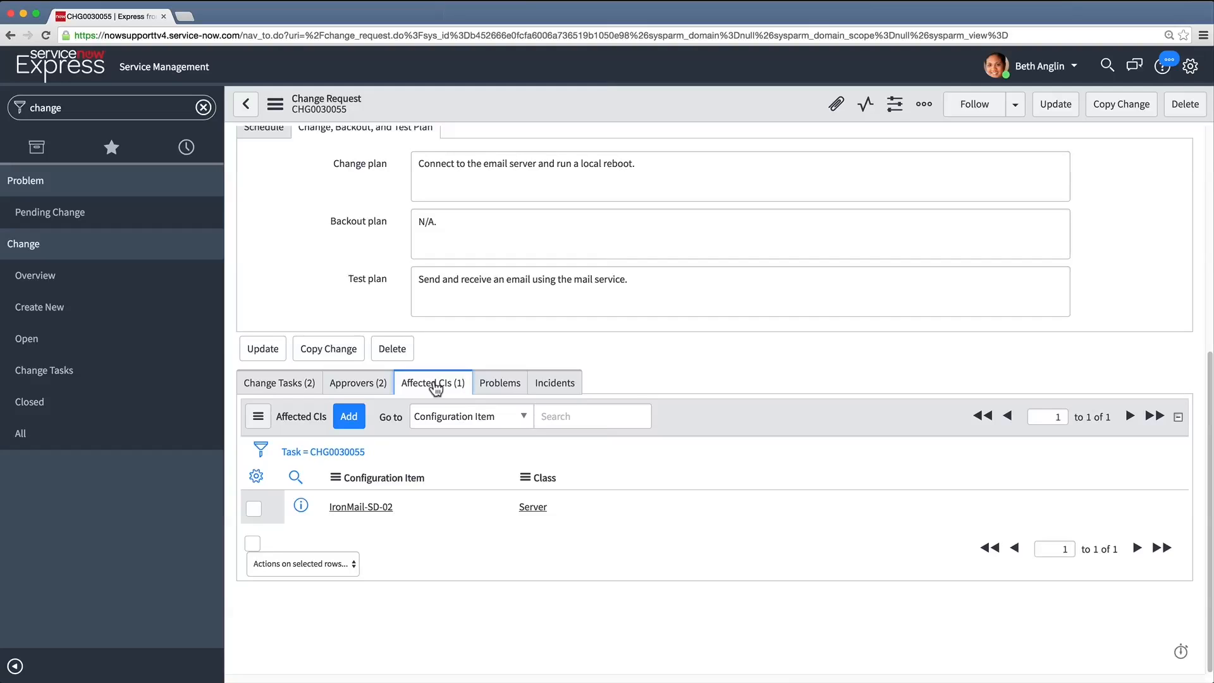
Link problem PRB0040002 to the change request and save the updated change request
{"action": "left_click", "coordinate": [498, 389]}
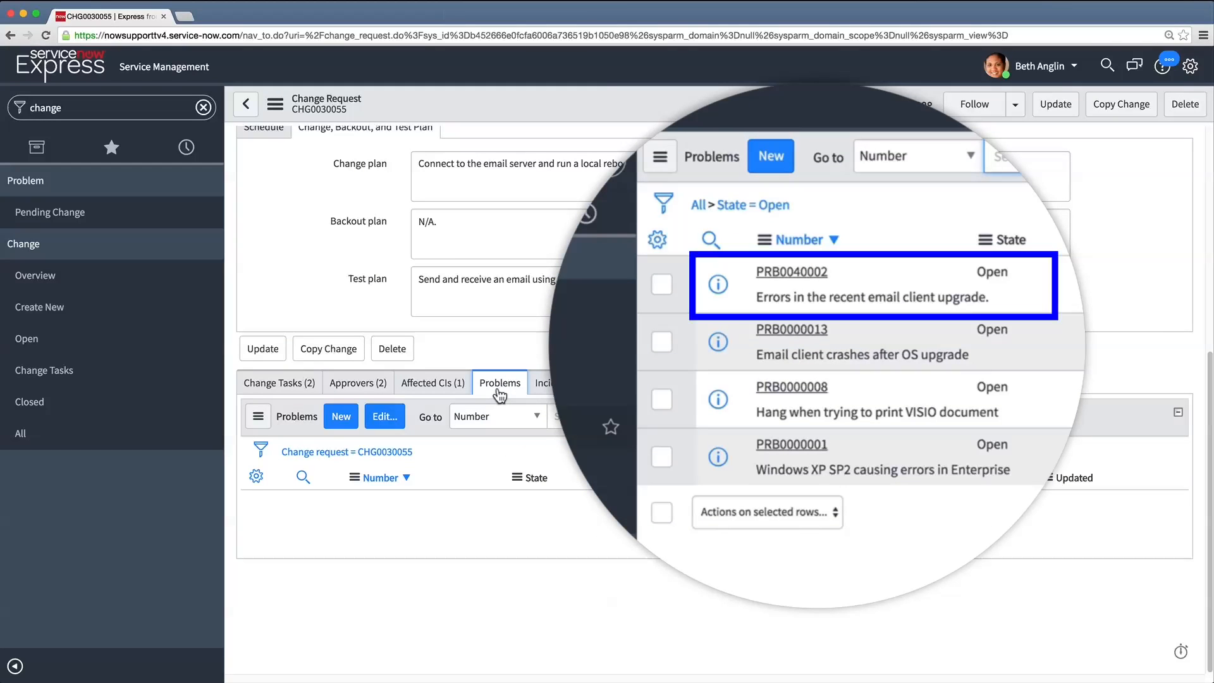
{"action": "left_click", "coordinate": [391, 421]}
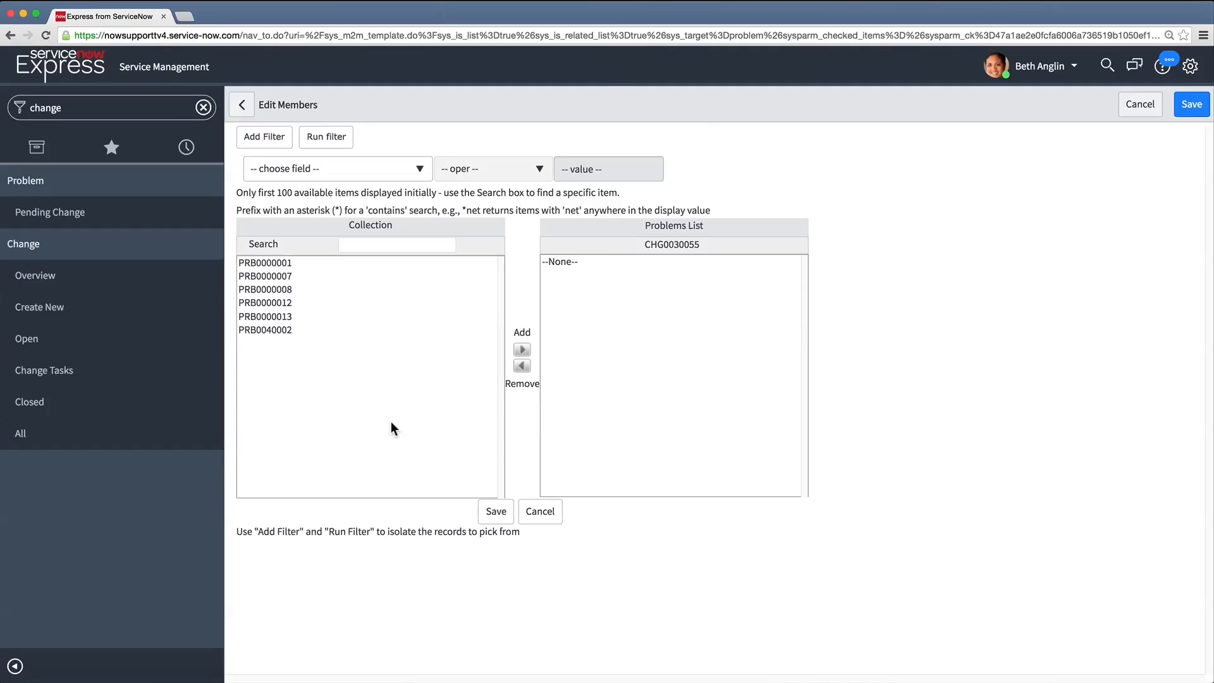
{"action": "left_click", "coordinate": [287, 329]}
{"action": "left_click", "coordinate": [521, 349]}
{"action": "left_click", "coordinate": [496, 512]}
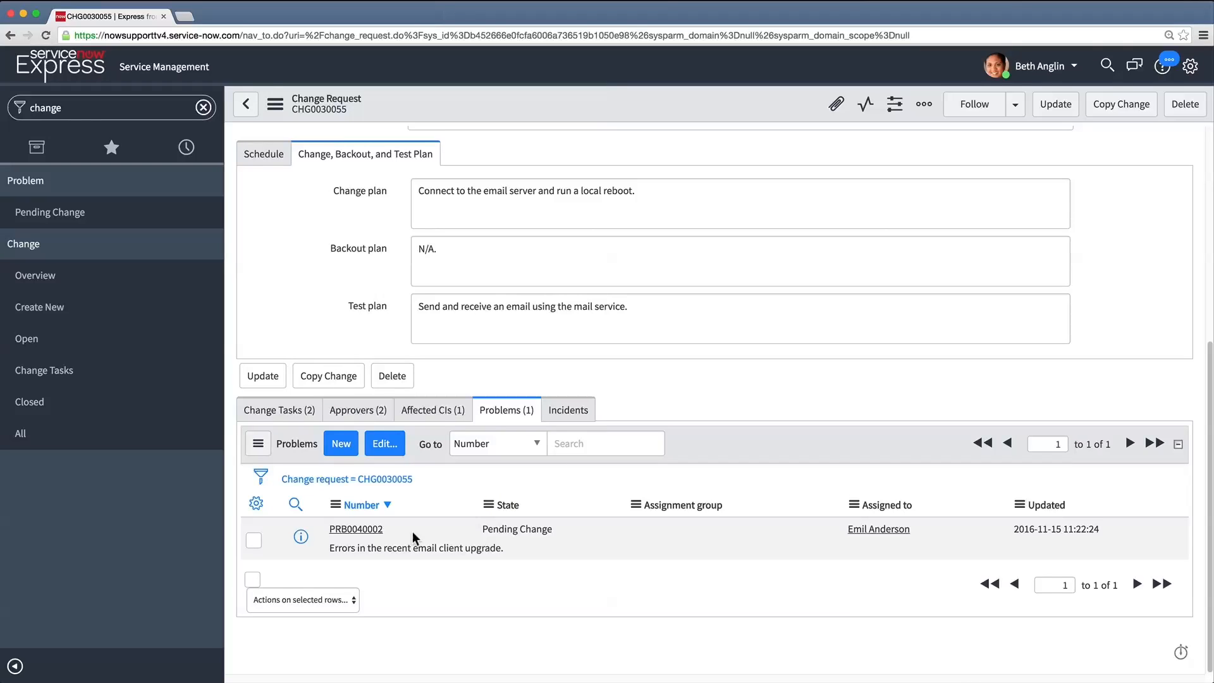
{"action": "left_click", "coordinate": [274, 379]}
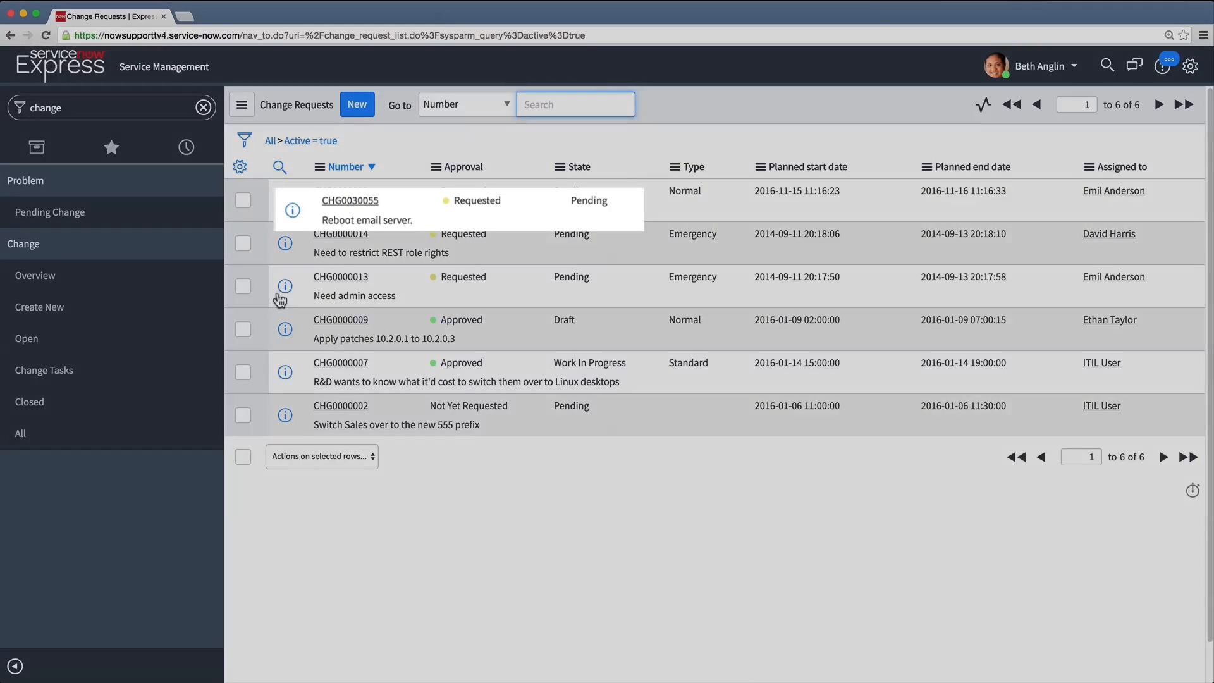